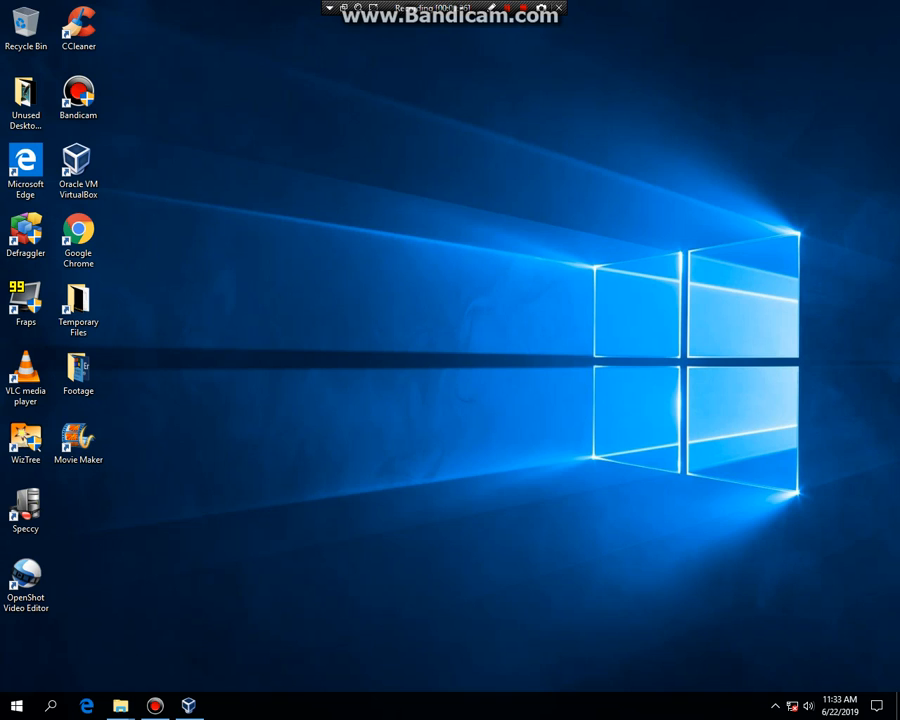
Switch to Oracle VM VirtualBox and start a new virtual machine named "Windows ME" with the recommended 128 MB of memory
click(189, 706)
click(13, 50)
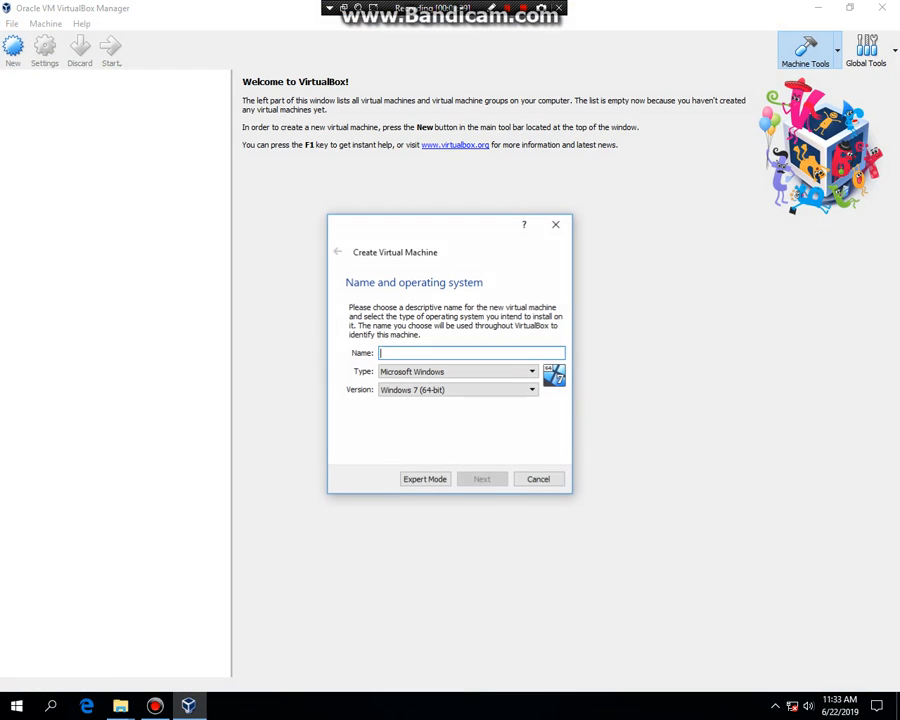
text(Win)
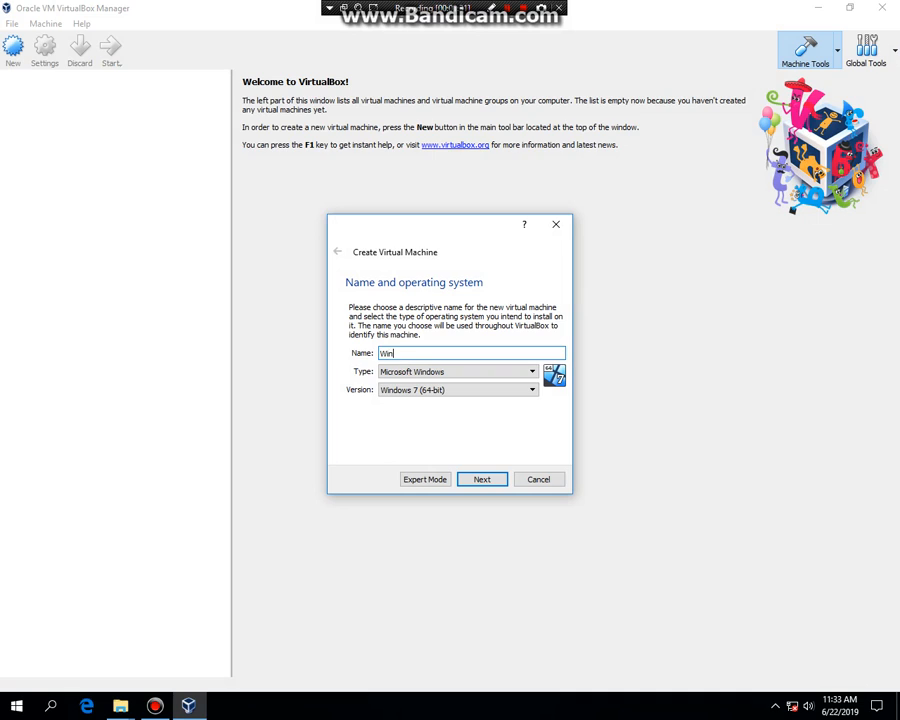
text(dows ME)
key(Return)
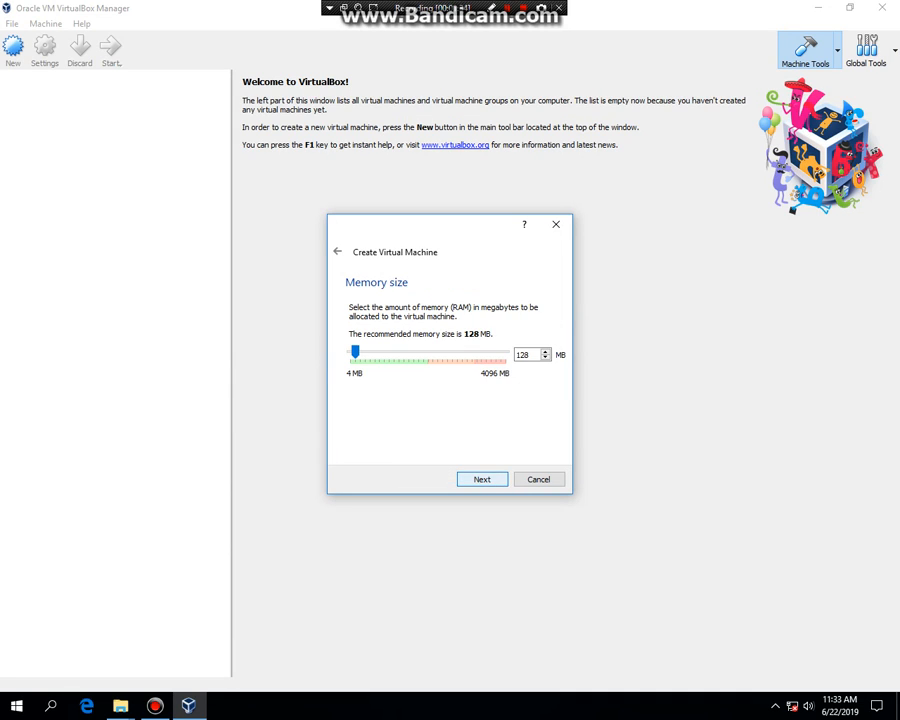
key(Return)
Choose to create a new virtual hard disk in VDI format with dynamically allocated storage
key(Return)
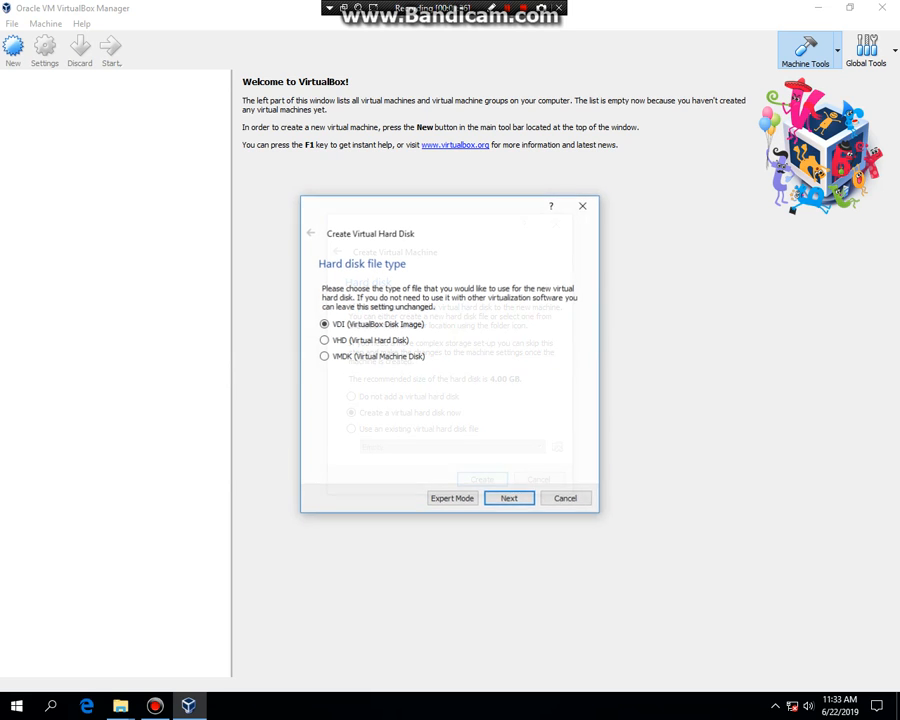
key(Return)
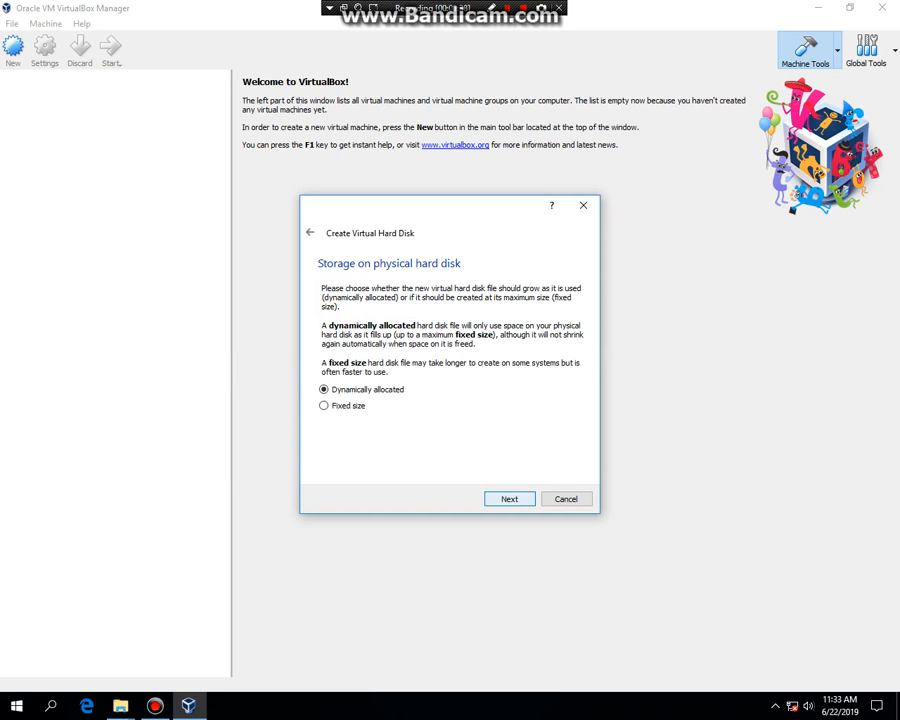
key(Return)
Place the "Windows ME" hard disk file on Local Disk (E:) and create it with a size of 2 GB
click(584, 315)
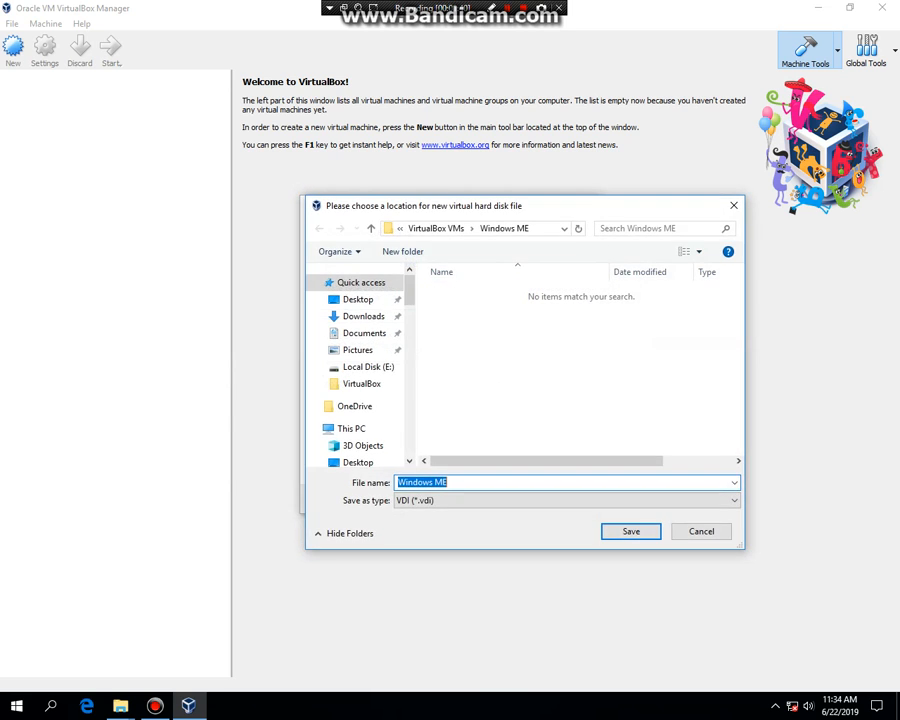
click(368, 366)
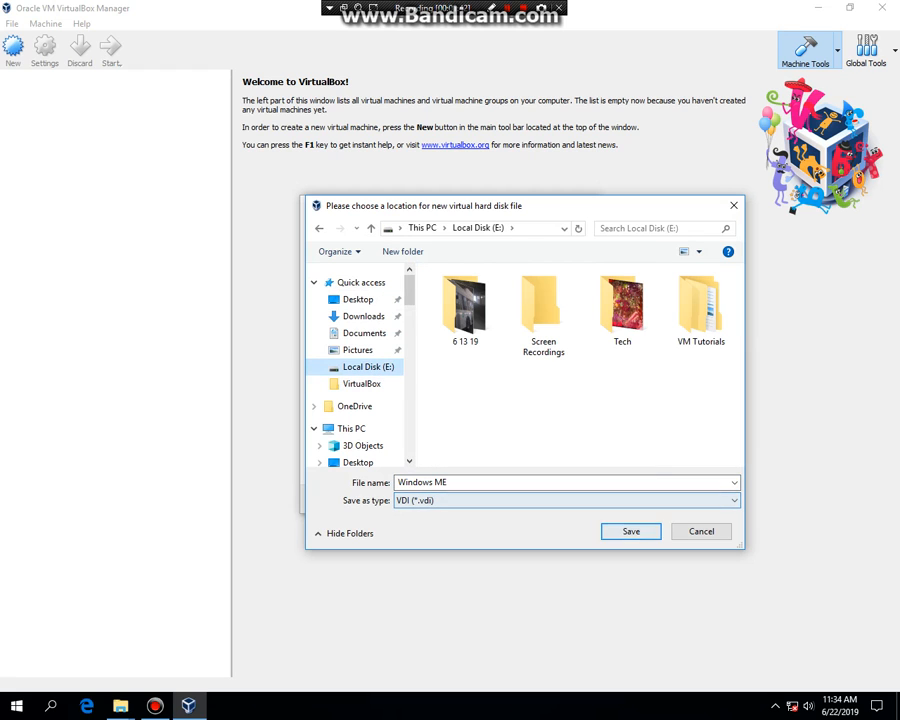
key(Return)
key(Tab)
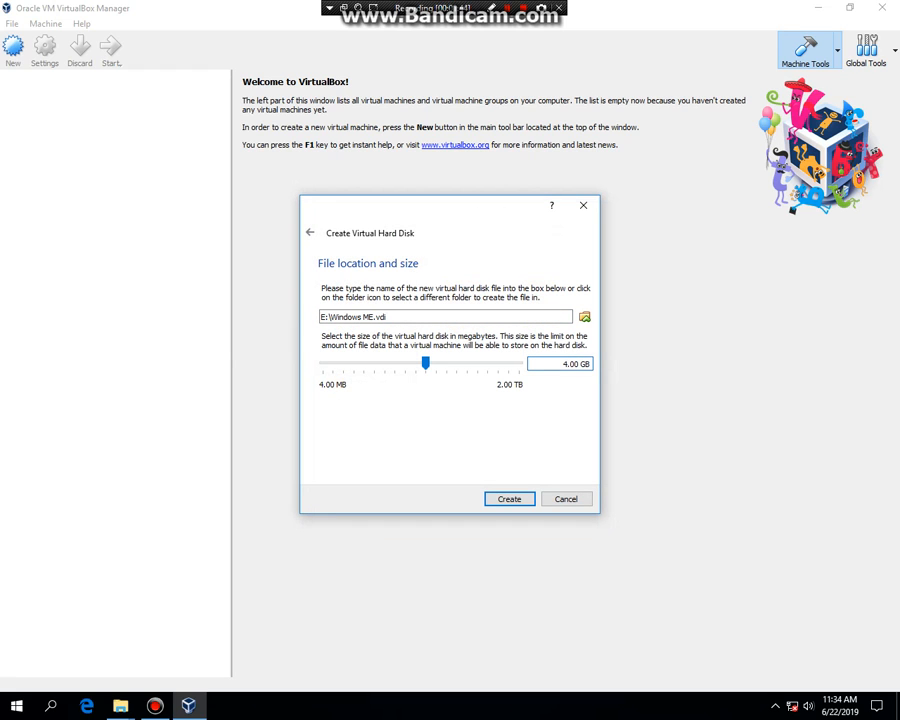
key(Delete)
text(2)
key(Return)
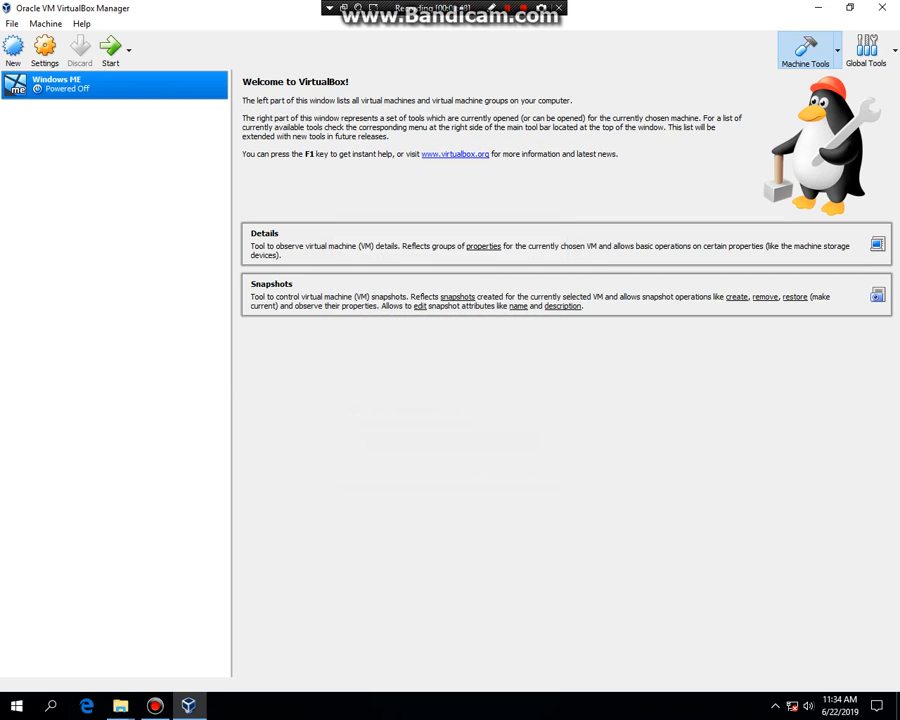
In the machine's storage settings, load the Microsoft Windows ME Setup Disk (OAK) image from the Windows ME Install folder into the floppy drive
click(44, 45)
click(269, 281)
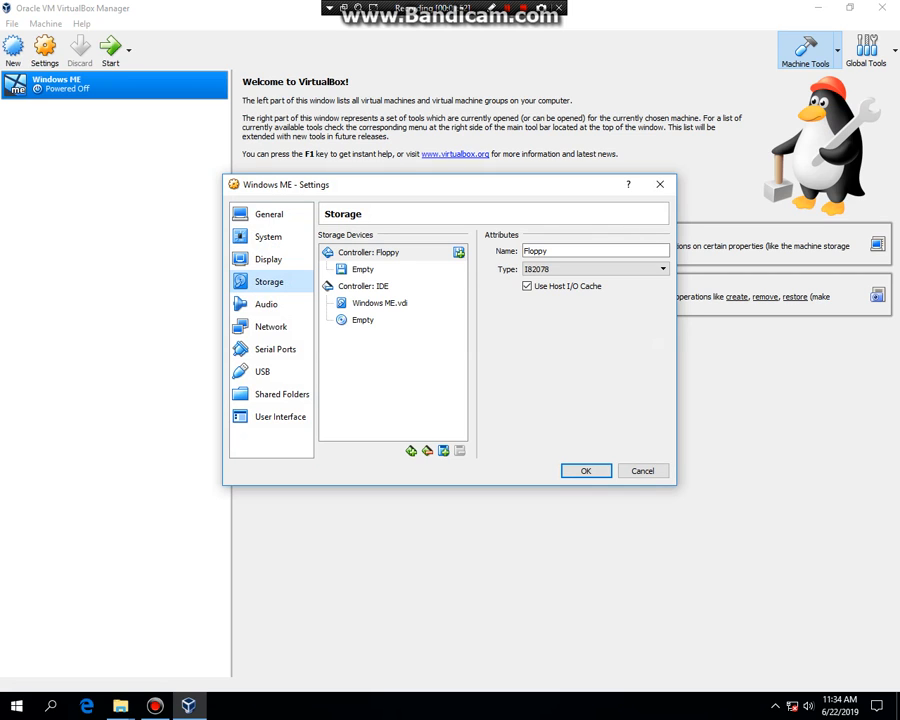
click(363, 269)
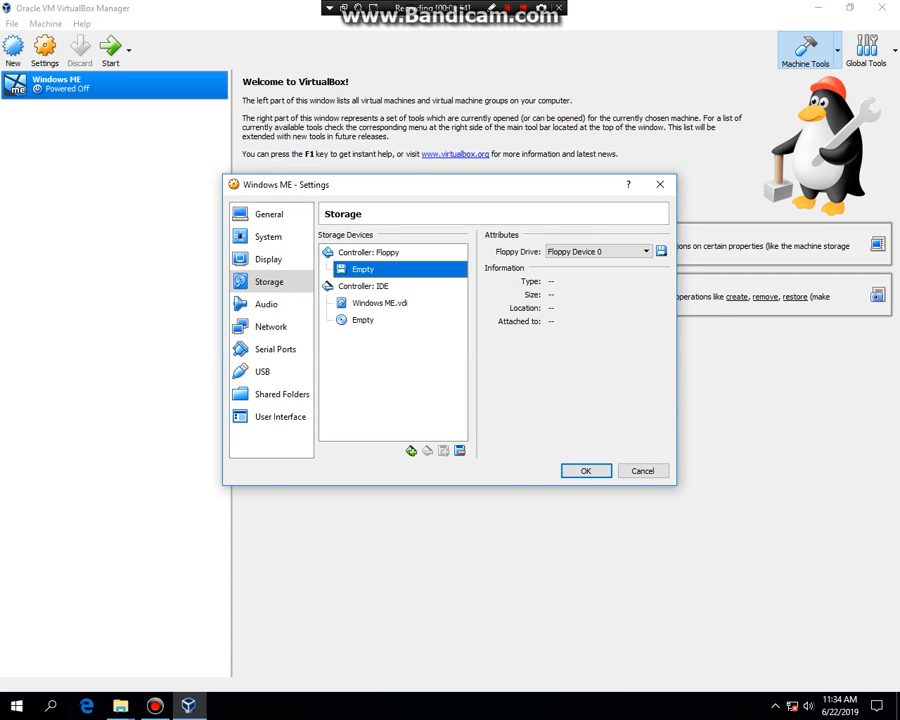
click(661, 251)
click(738, 269)
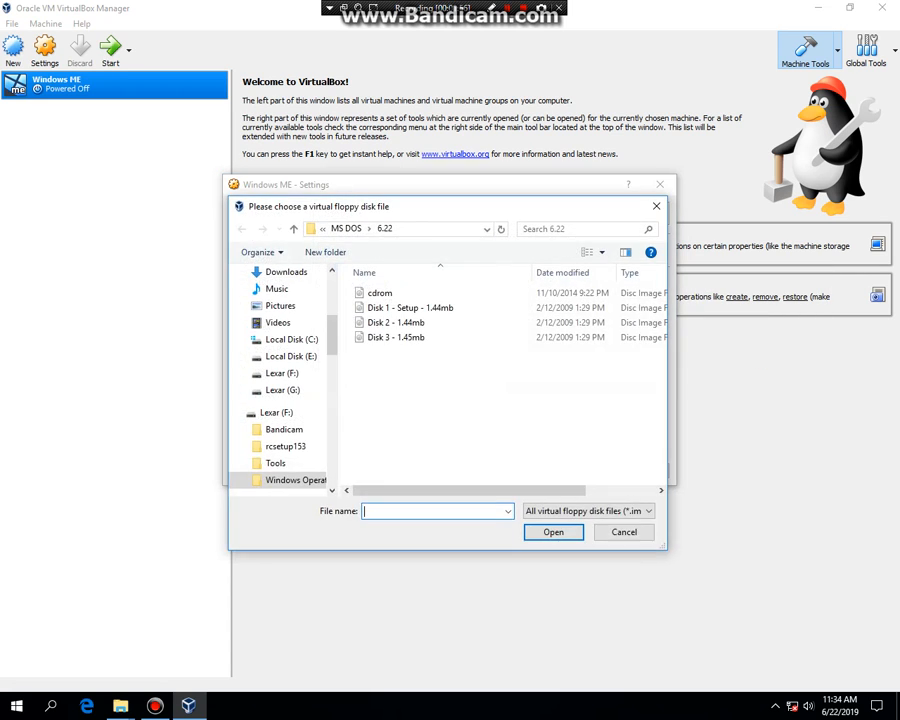
click(322, 228)
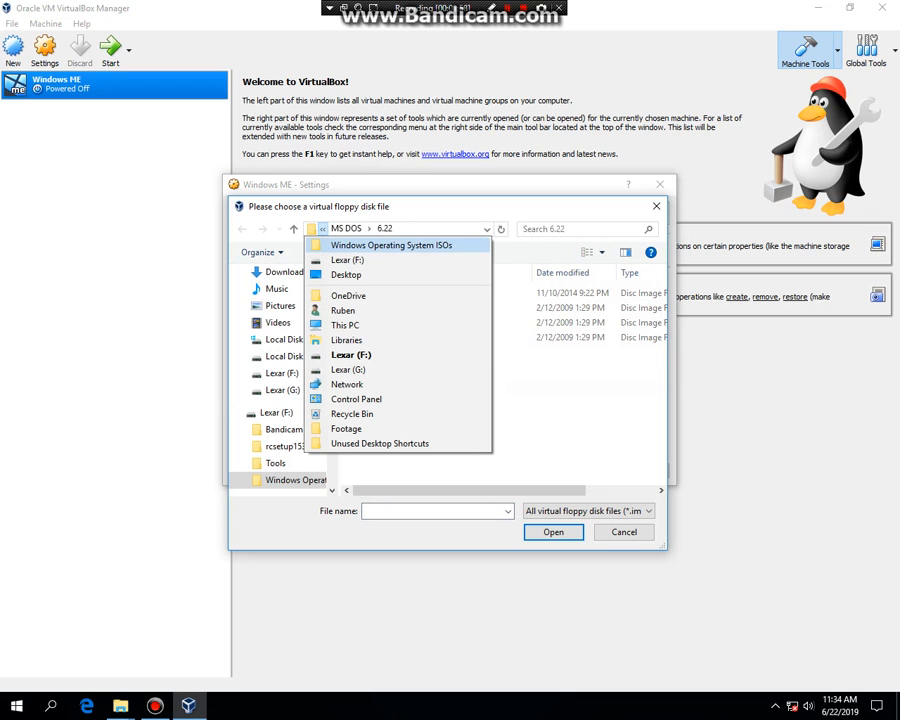
click(400, 245)
double_click(390, 337)
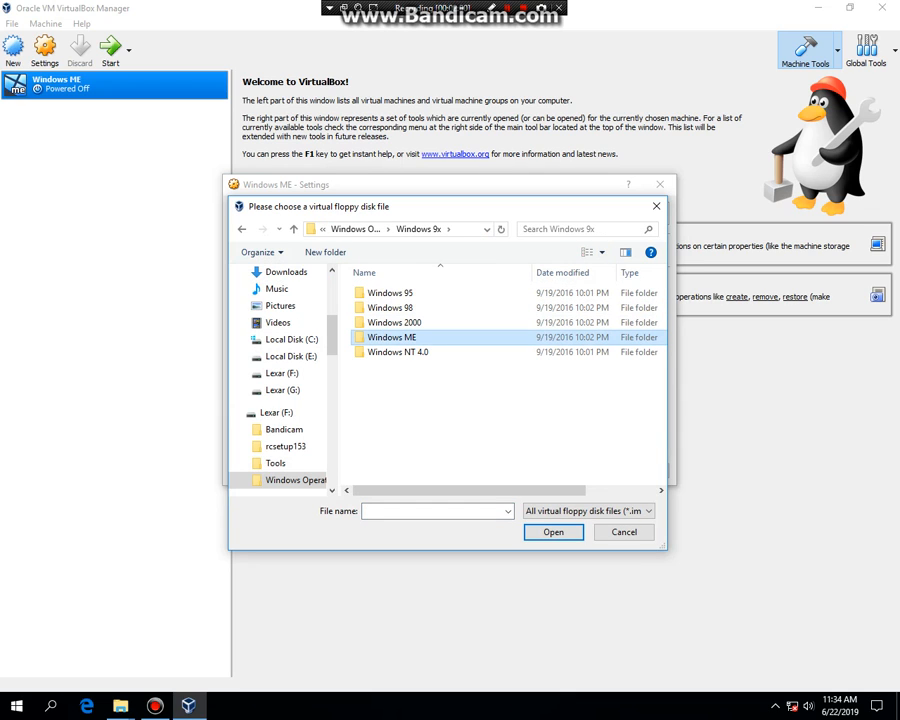
double_click(390, 337)
double_click(402, 293)
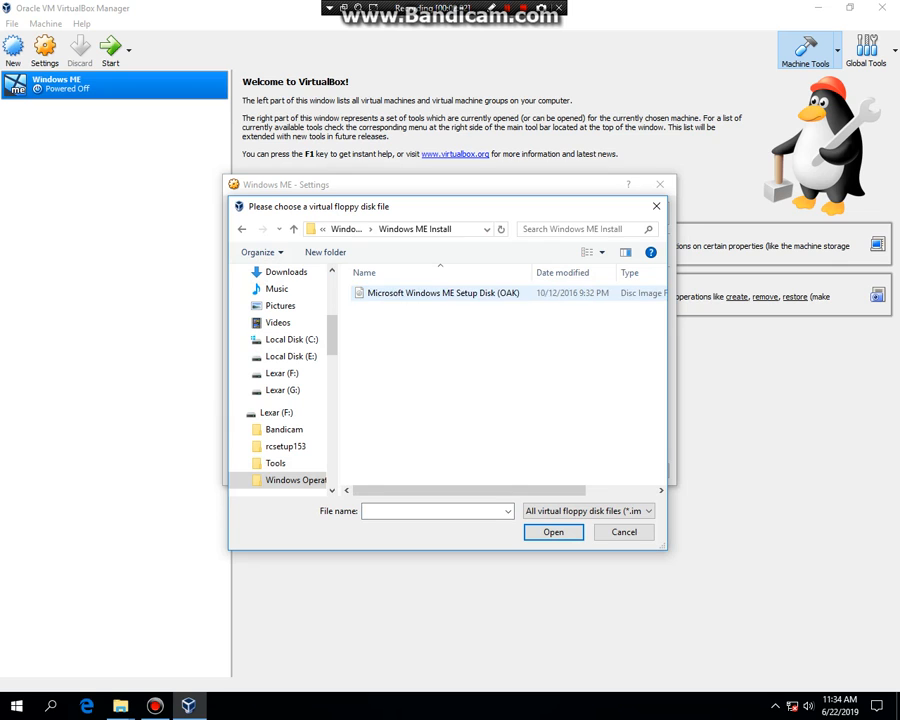
key(Escape)
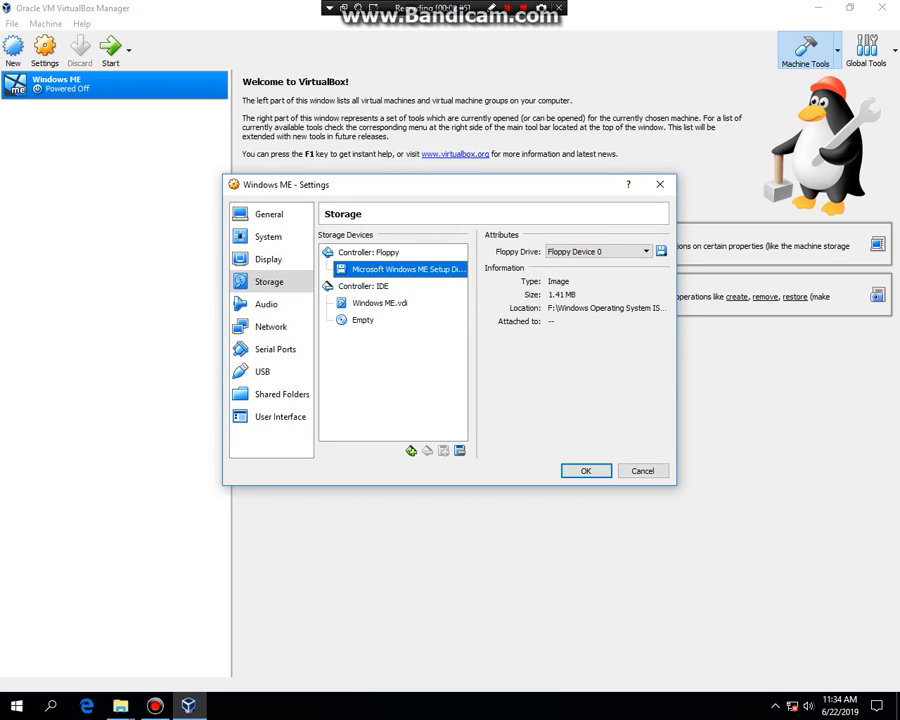
Load the Windows Me (101 - Retail Full) image from the Windows ME Install folder on Lexar (F:) into the optical drive and save the settings
click(362, 320)
click(661, 251)
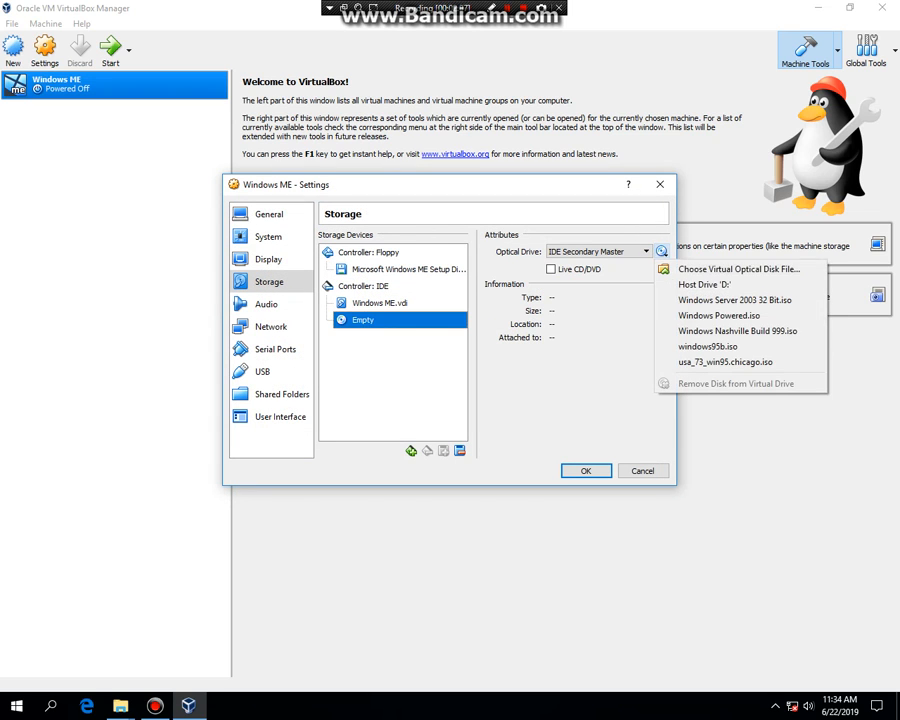
click(738, 269)
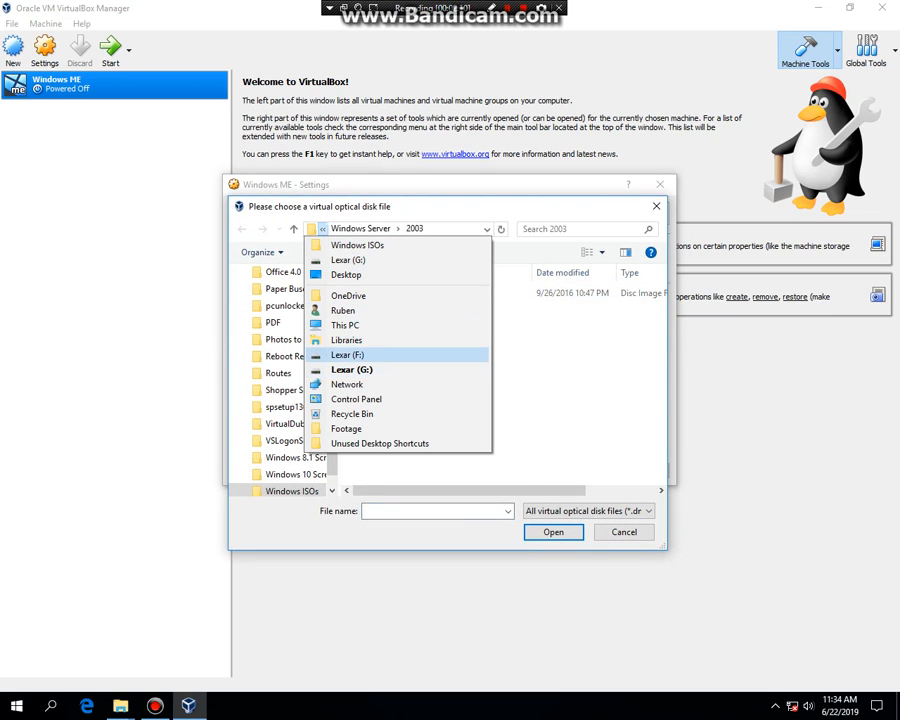
click(370, 353)
double_click(428, 396)
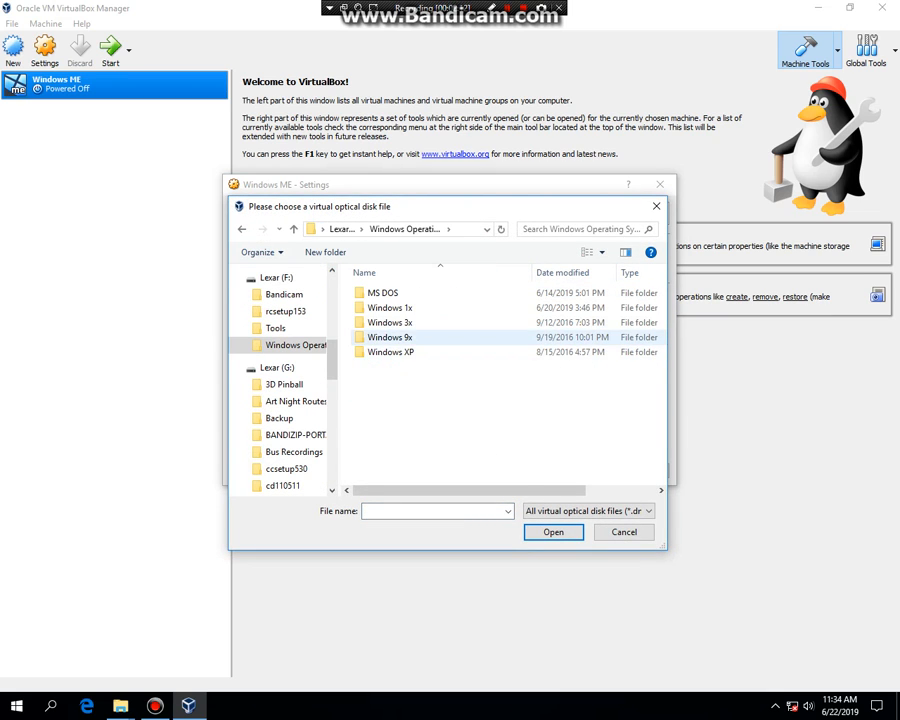
double_click(392, 337)
double_click(392, 337)
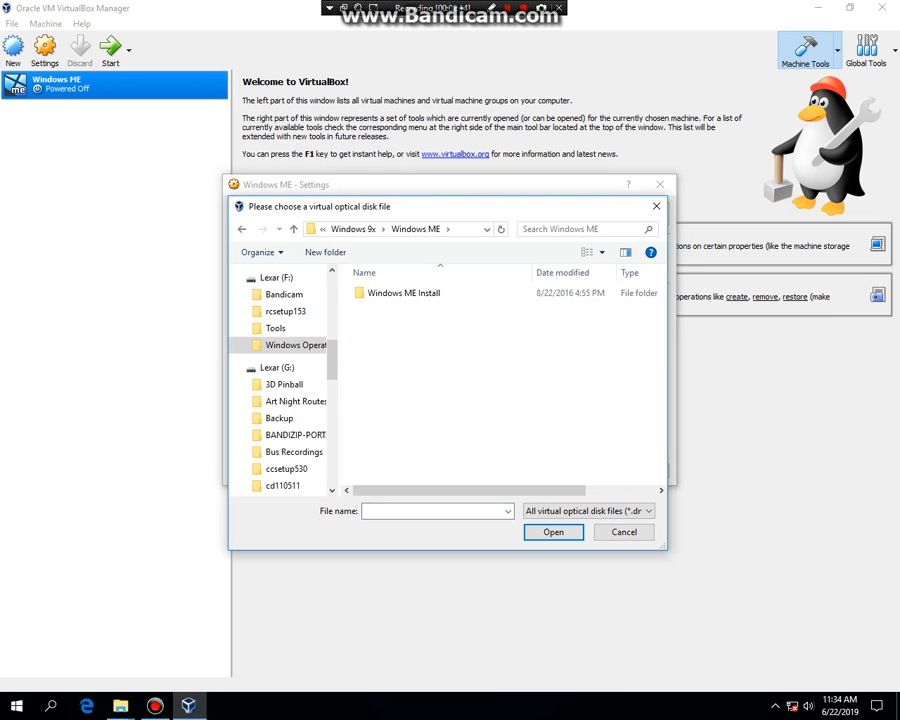
double_click(410, 293)
double_click(410, 293)
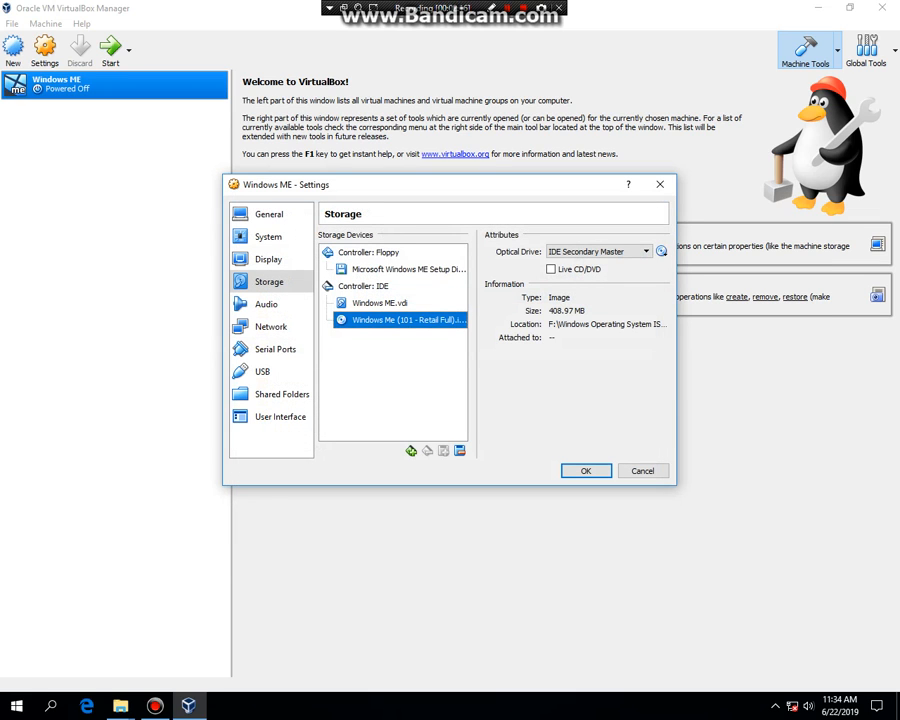
key(Return)
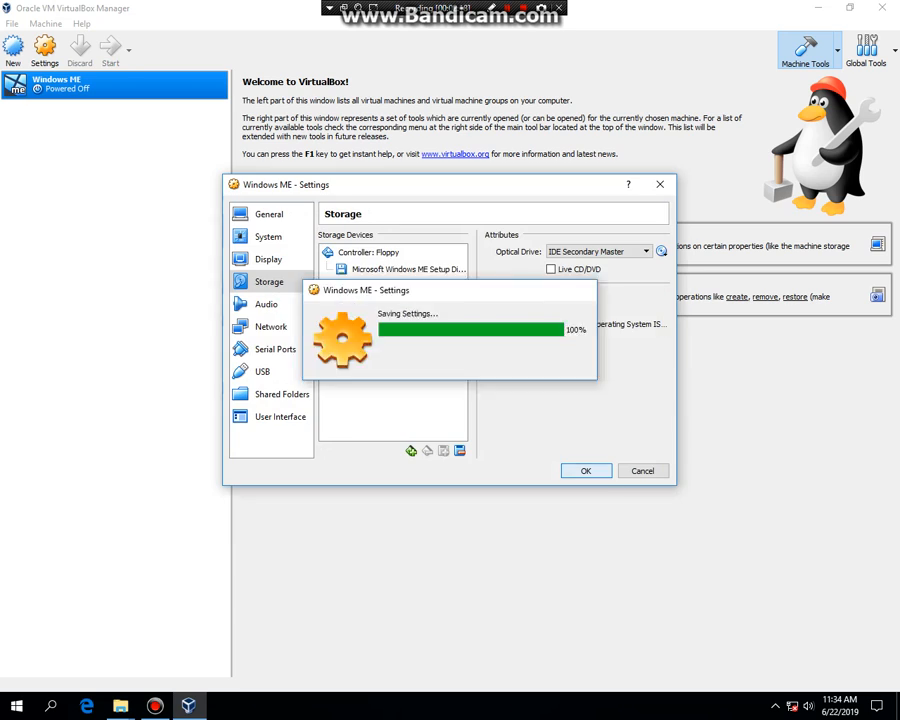
Start the Windows ME machine, boot it from CD-ROM, and start Windows Setup from CD-ROM
click(110, 48)
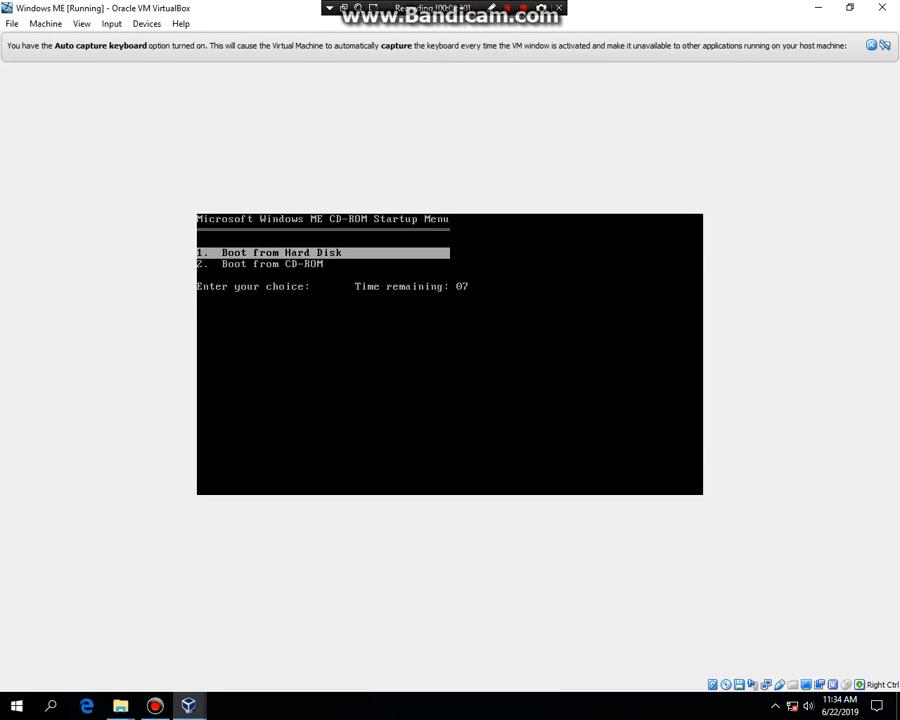
key(Down)
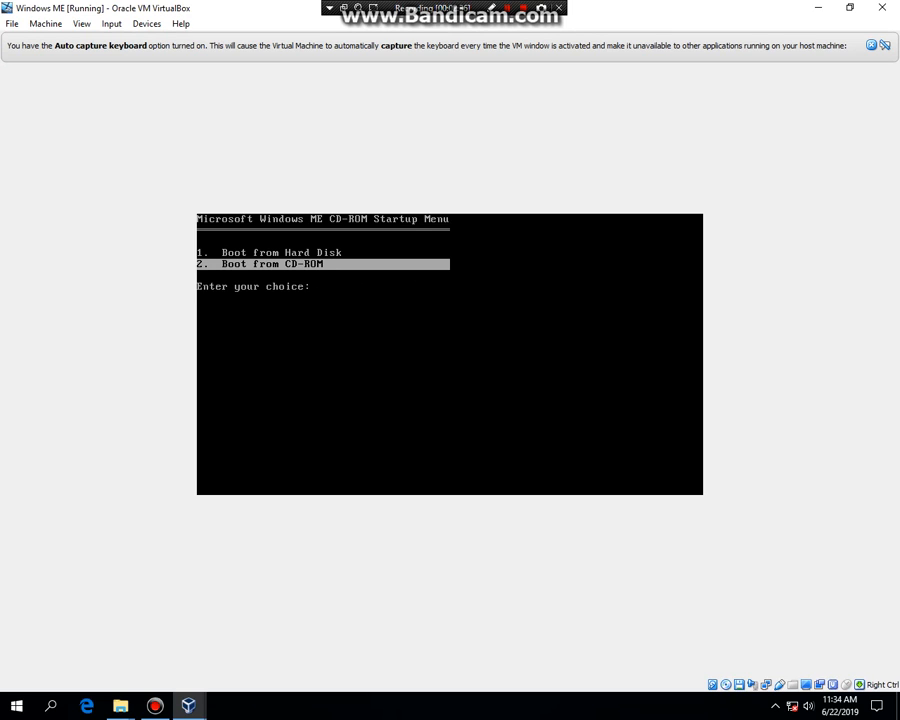
key(Return)
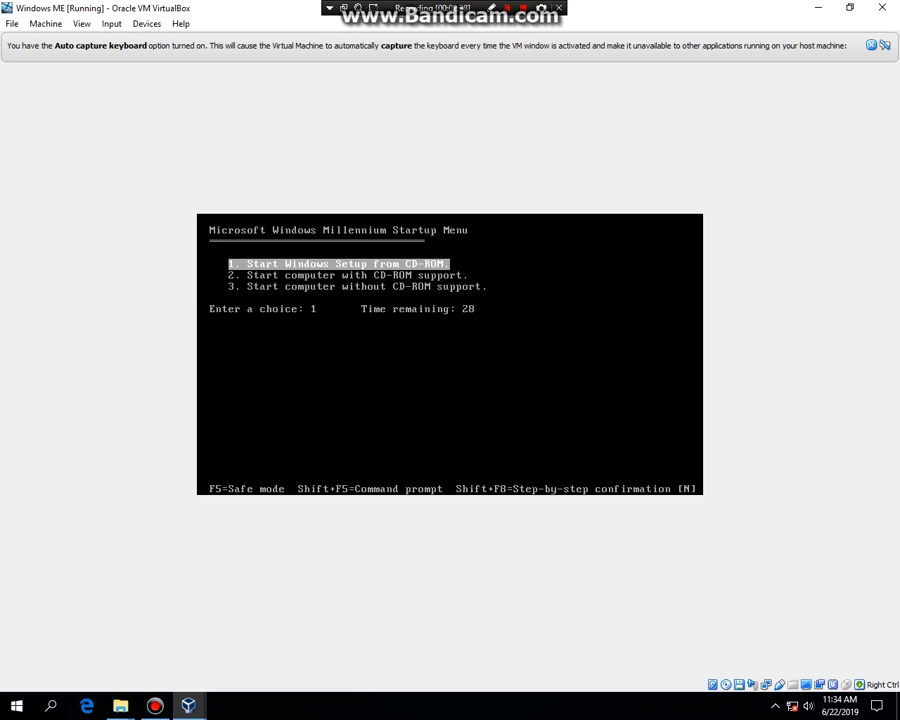
key(Return)
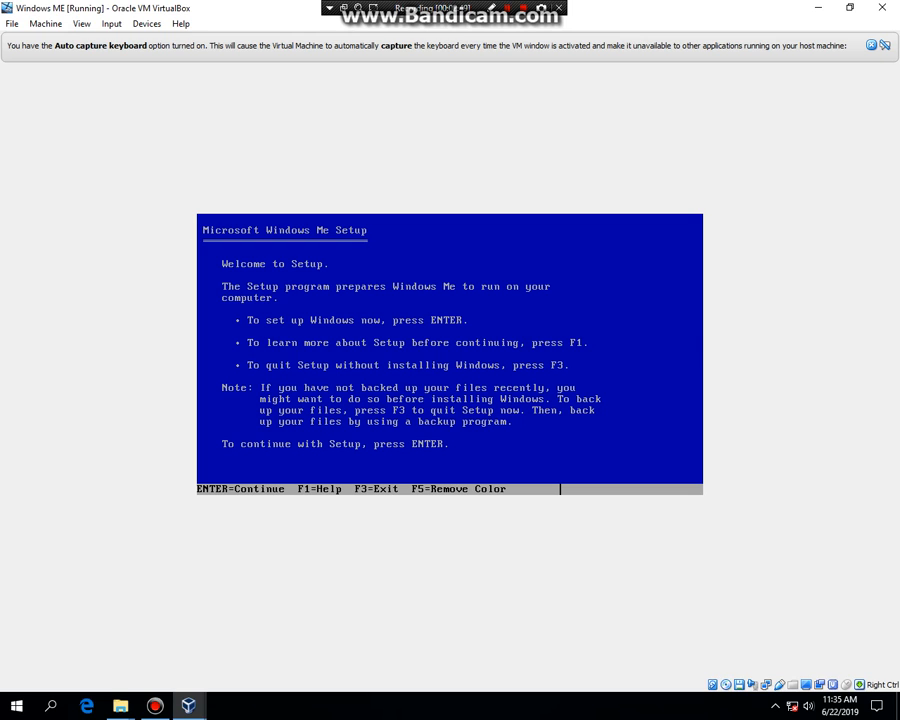
Have Setup configure the unallocated disk space with large disk support enabled and restart the machine
key(Return)
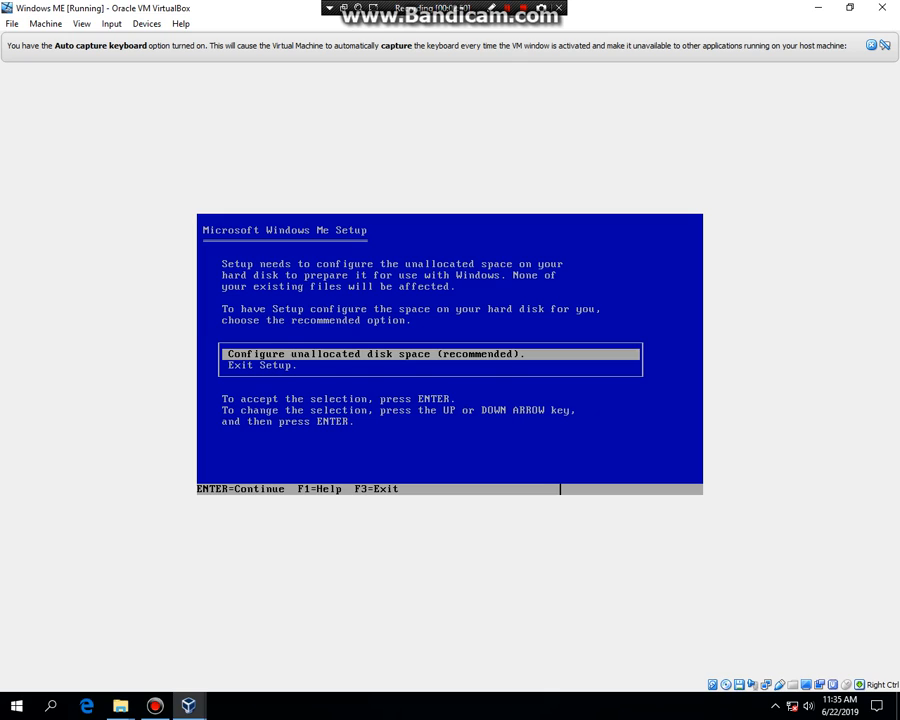
key(Return)
key(Down)
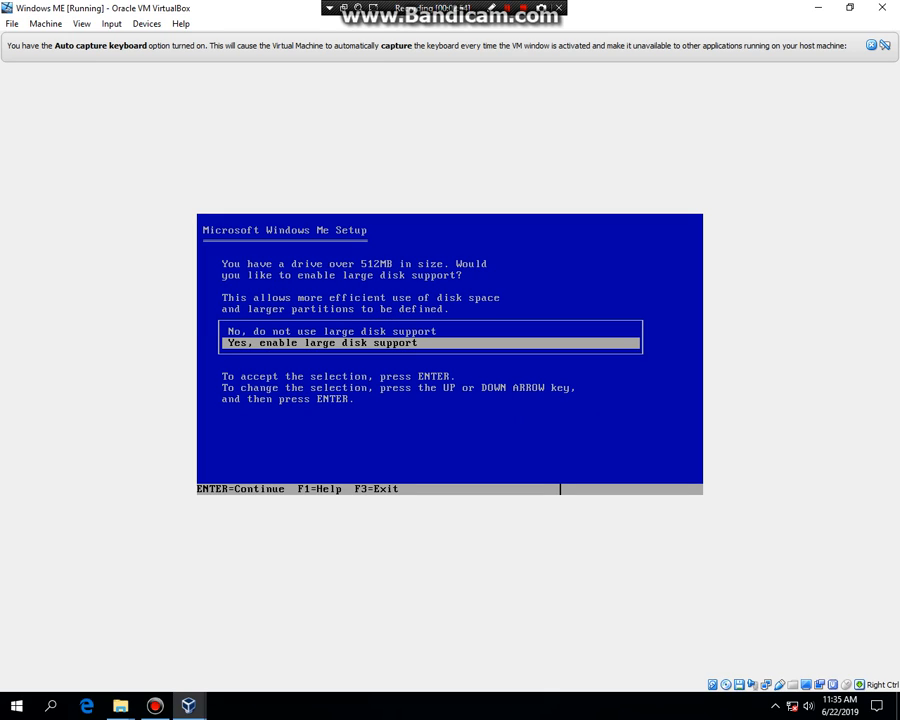
key(Return)
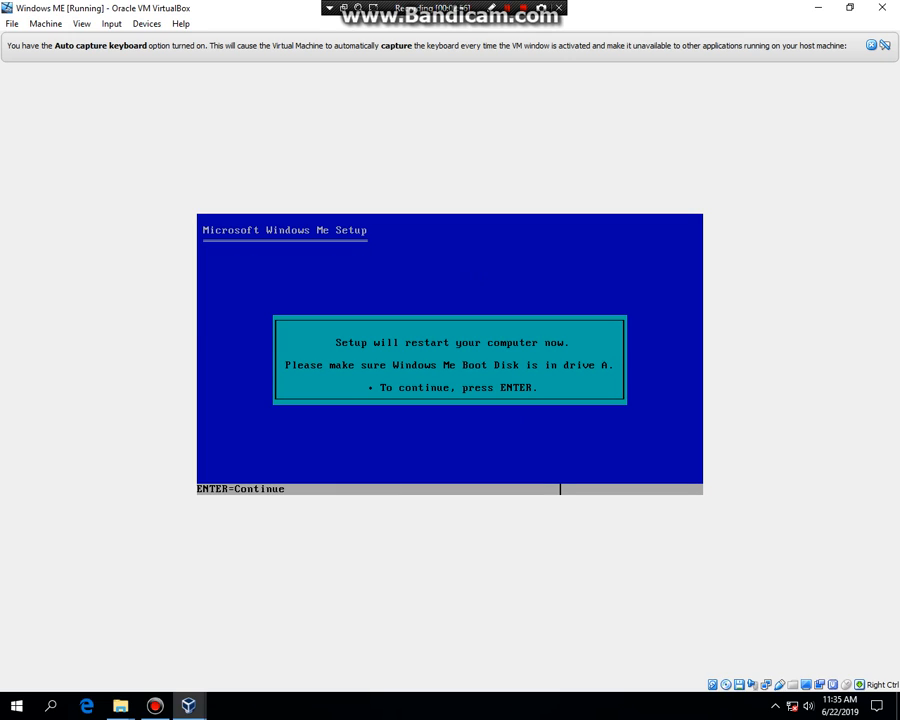
key(Return)
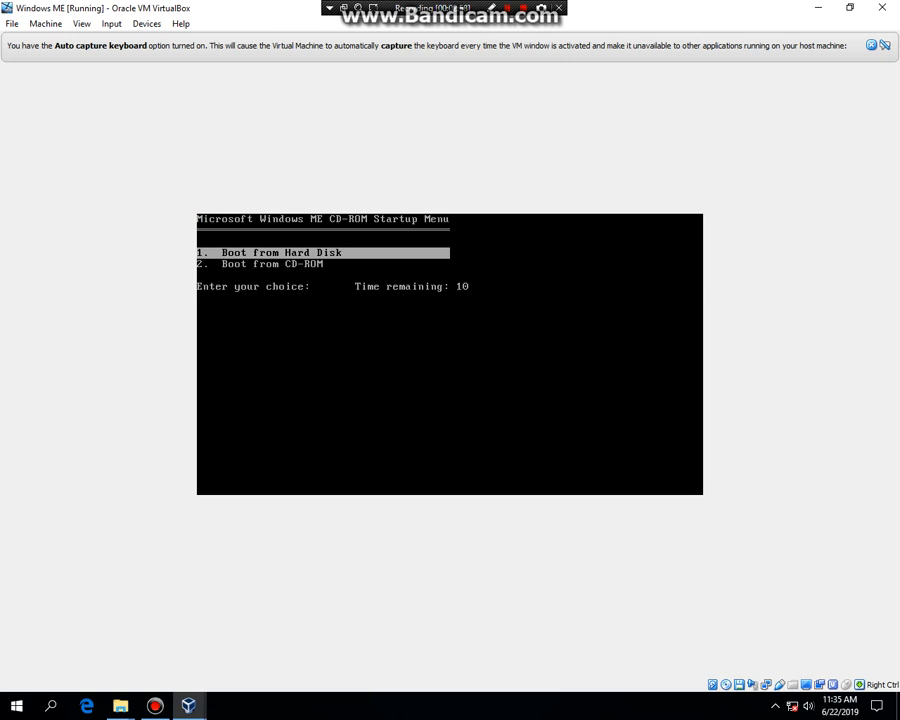
Boot from CD-ROM again, start Windows Setup from CD-ROM, and continue through the routine system check
key(Down)
key(Return)
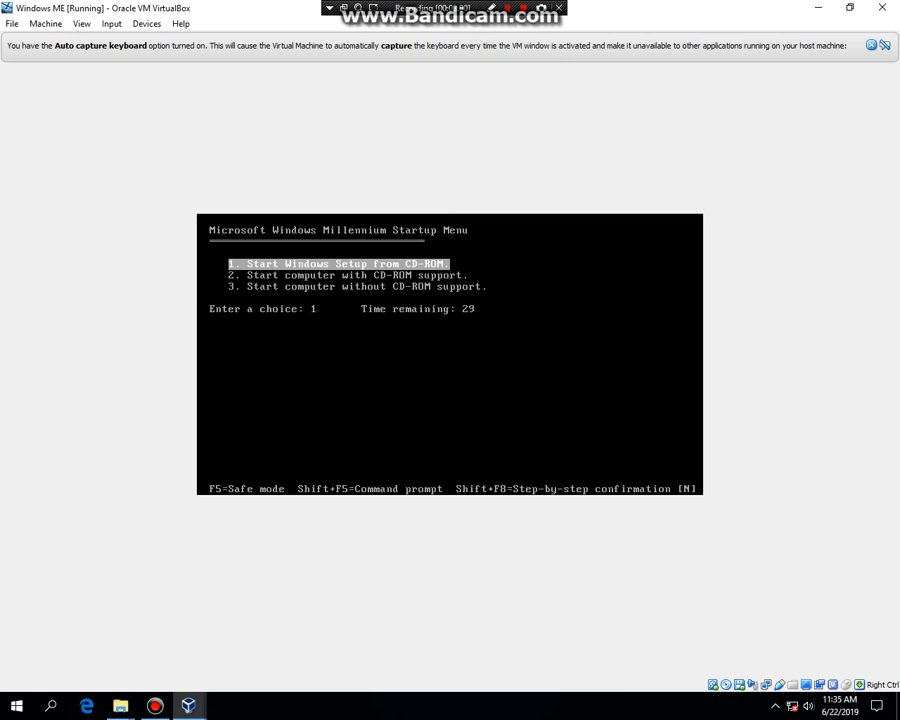
key(Return)
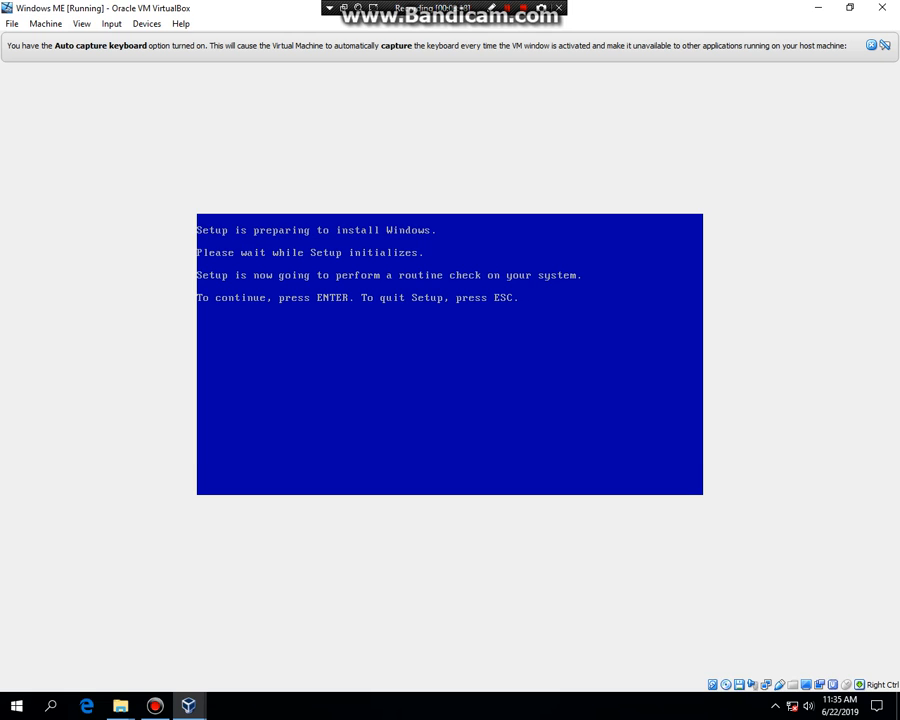
key(Return)
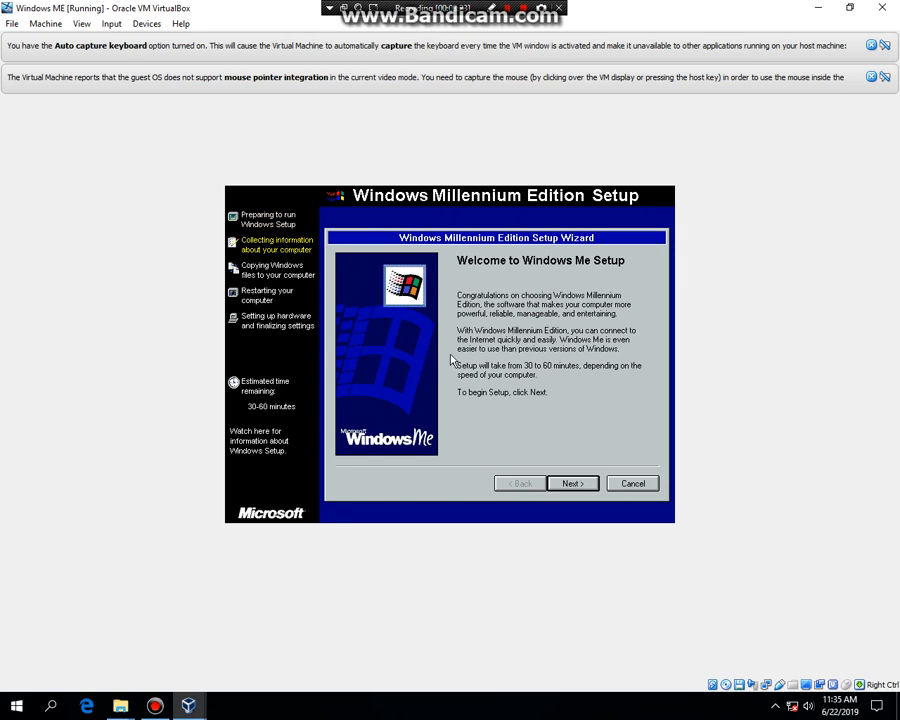
Accept the license agreement and continue with the C:\WINDOWS directory and the Typical setup option
click(577, 486)
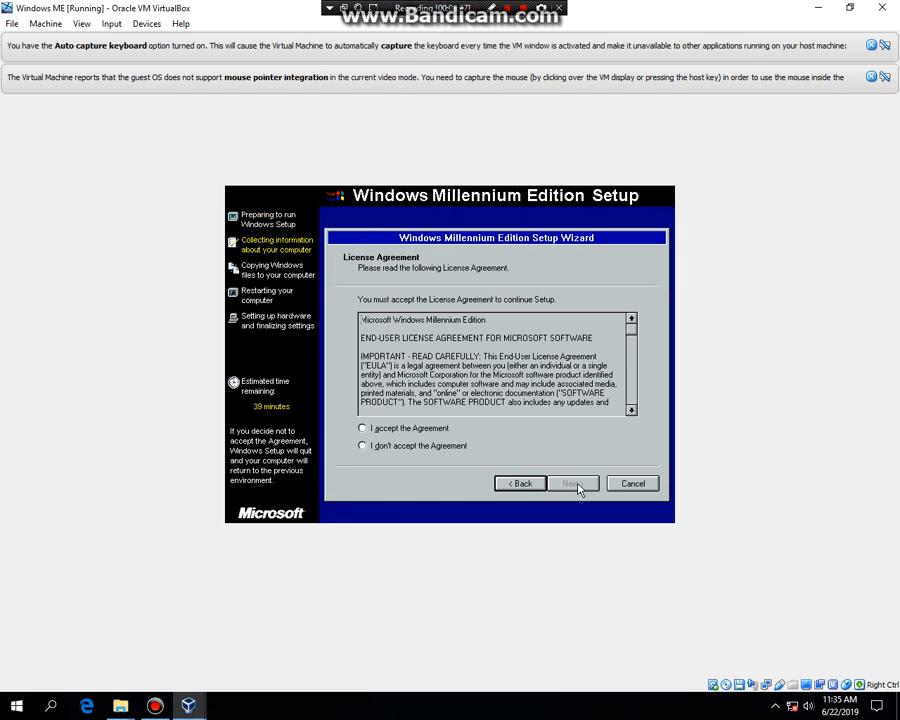
click(362, 430)
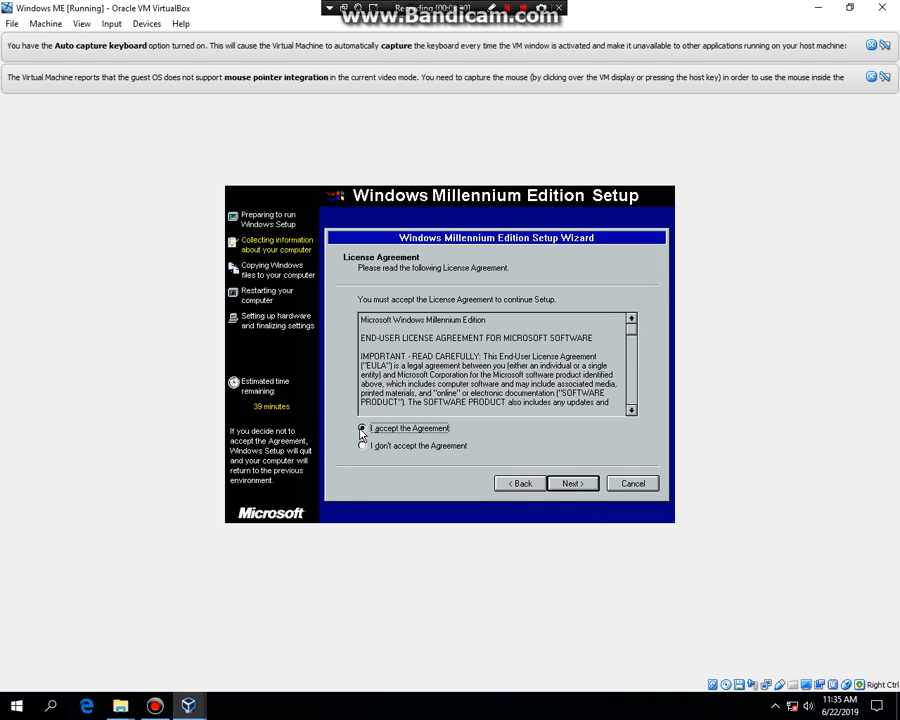
click(586, 483)
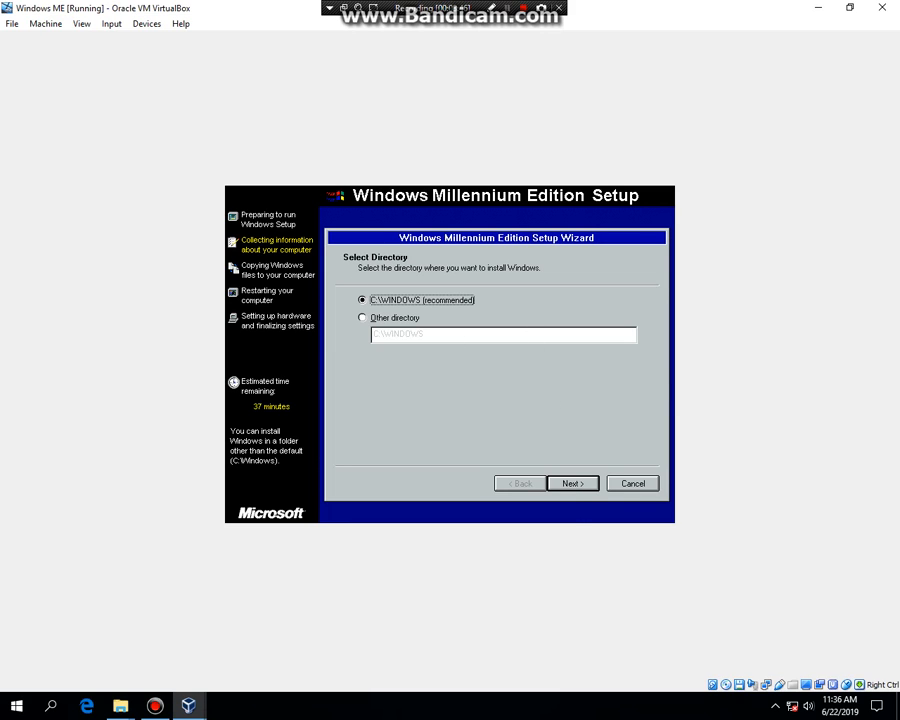
click(568, 481)
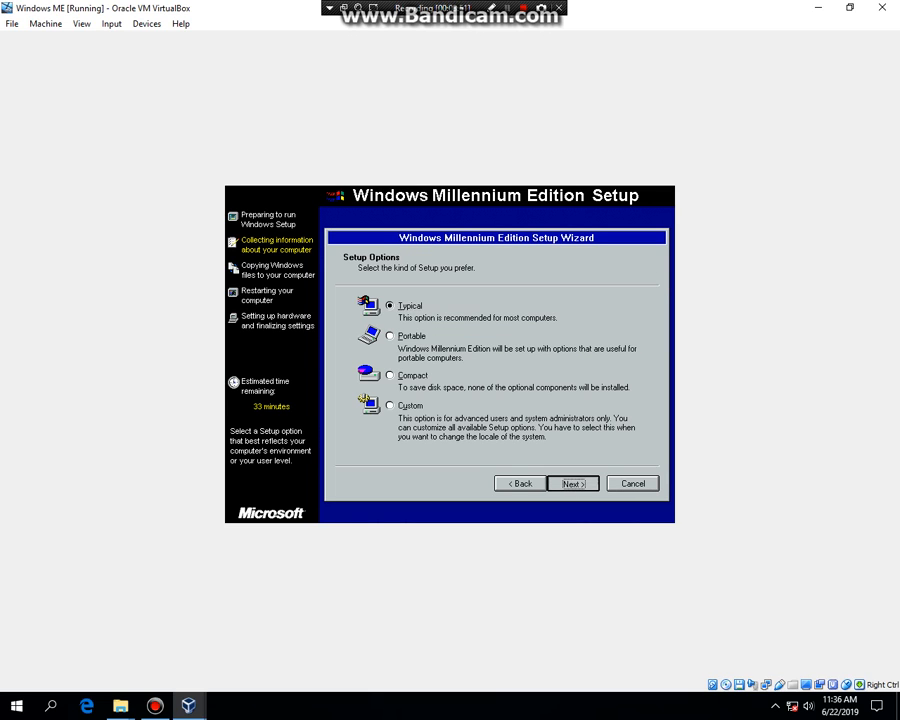
click(572, 483)
Enter the user's name with the company left blank, and have Setup install the most common components
text(Ruben)
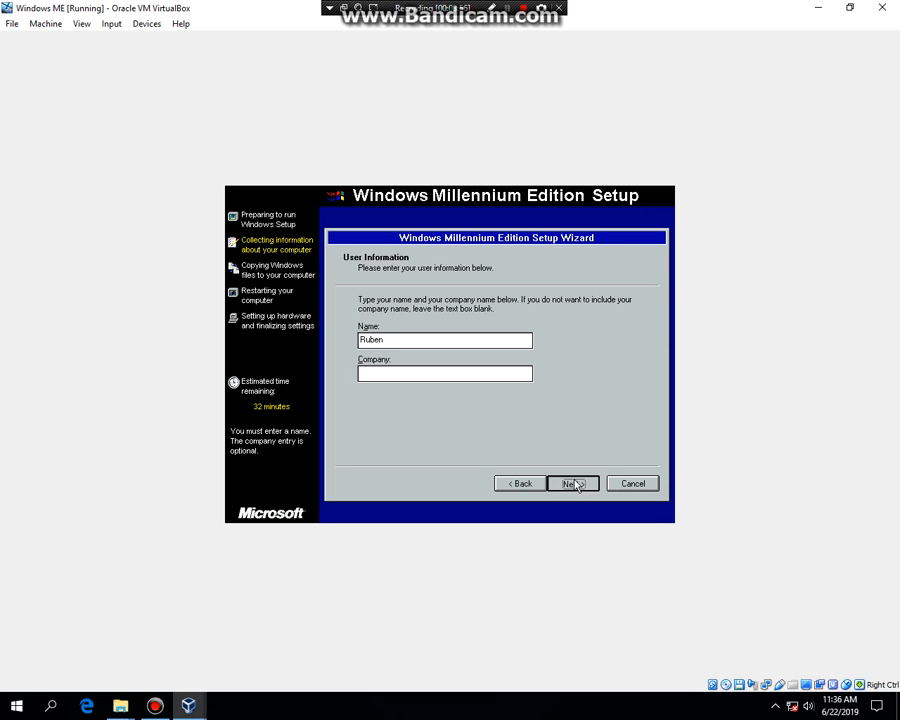
click(572, 483)
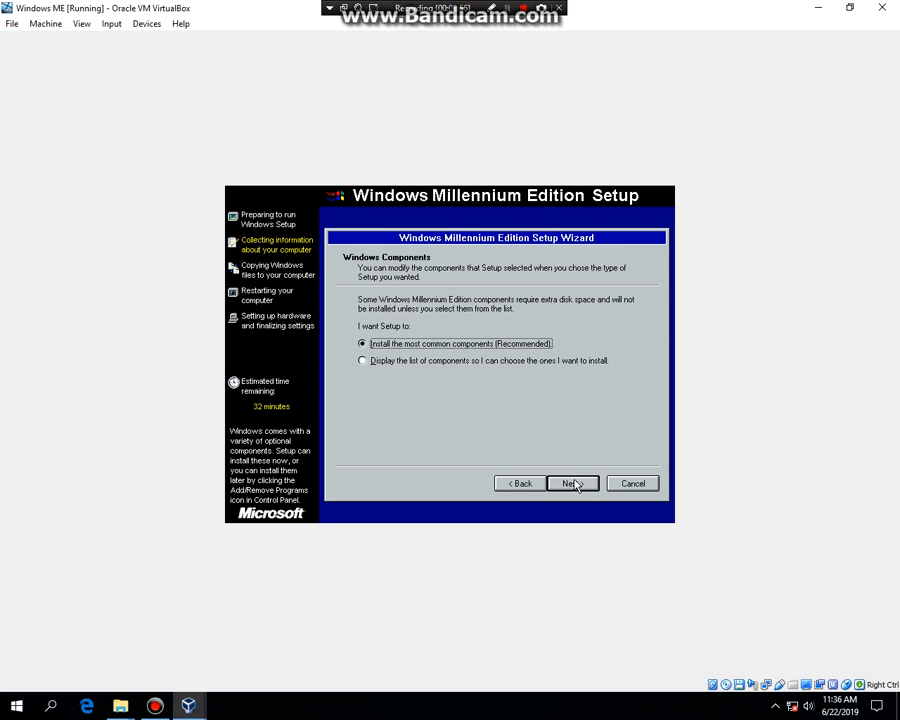
click(572, 483)
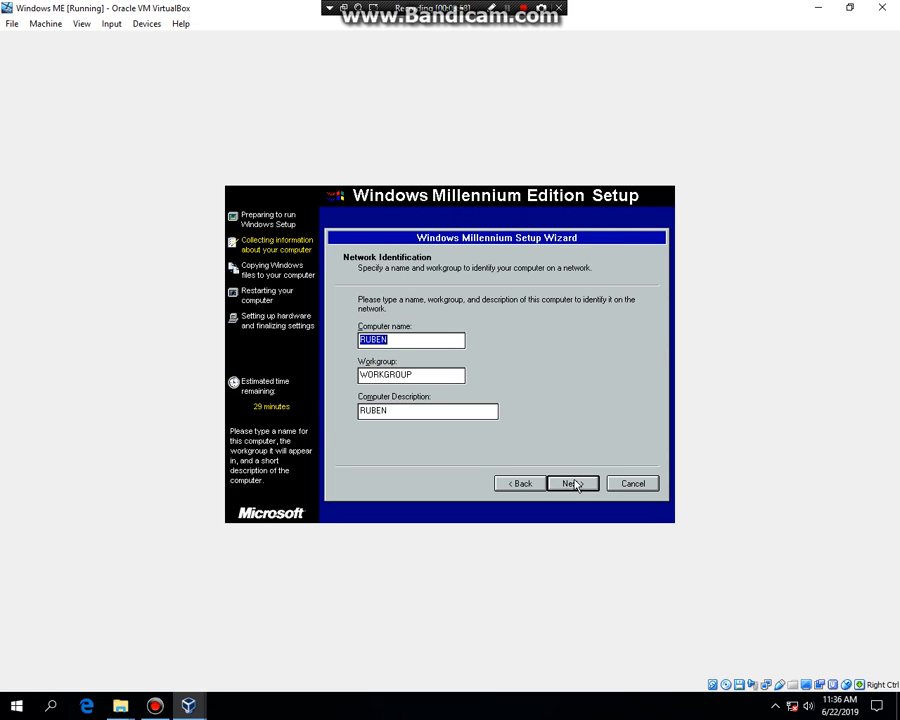
Set the computer name to WINDOWSME, keeping the offered workgroup and description, and continue Setup
text(WIMDOWS)
key(BackSpace)
key(BackSpace)
key(BackSpace)
key(BackSpace)
key(BackSpace)
text(NDOWSME)
click(575, 484)
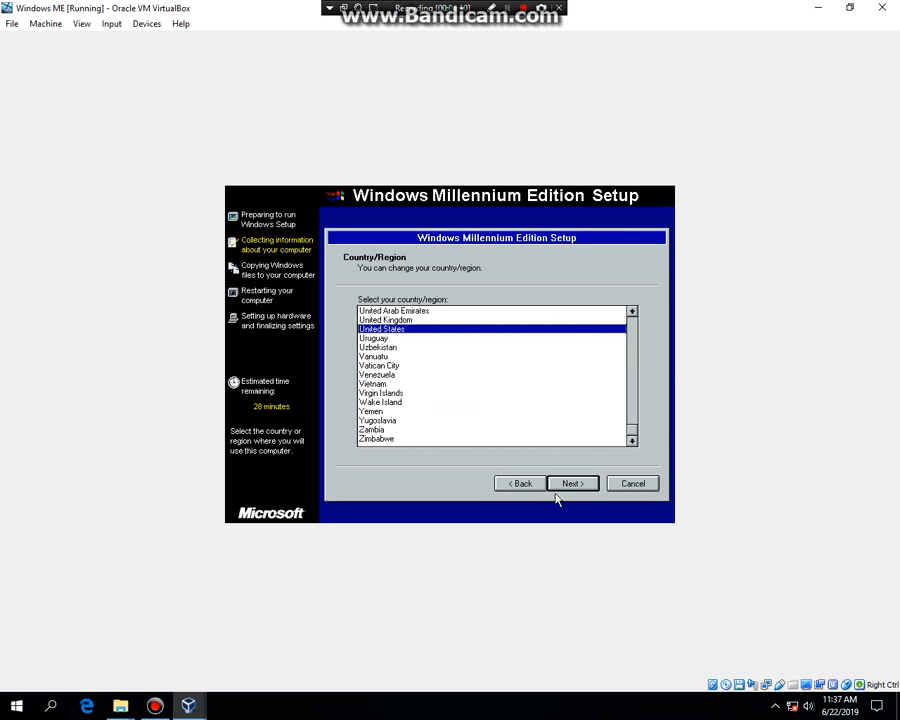
Accept United States and Pacific Time (US & Canada); Tijuana as region and time zone, and start copying the Windows files
click(568, 484)
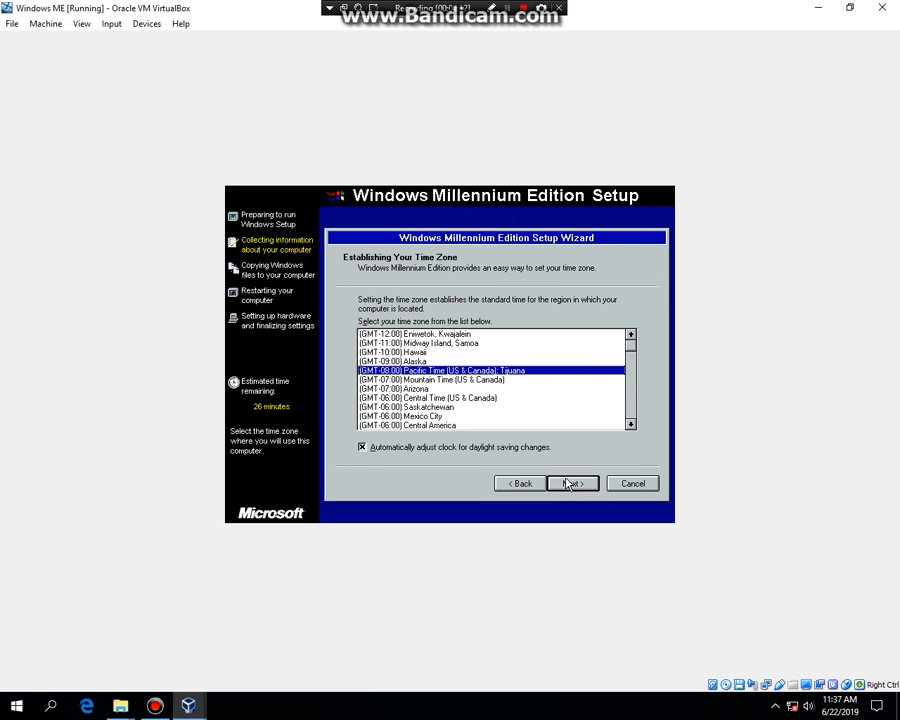
click(568, 484)
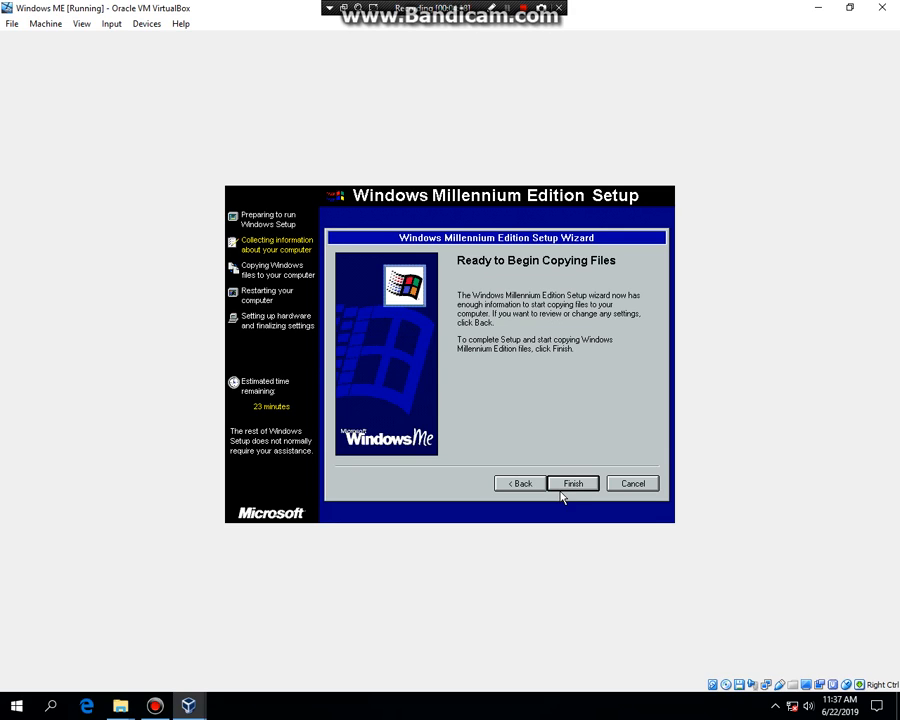
click(569, 484)
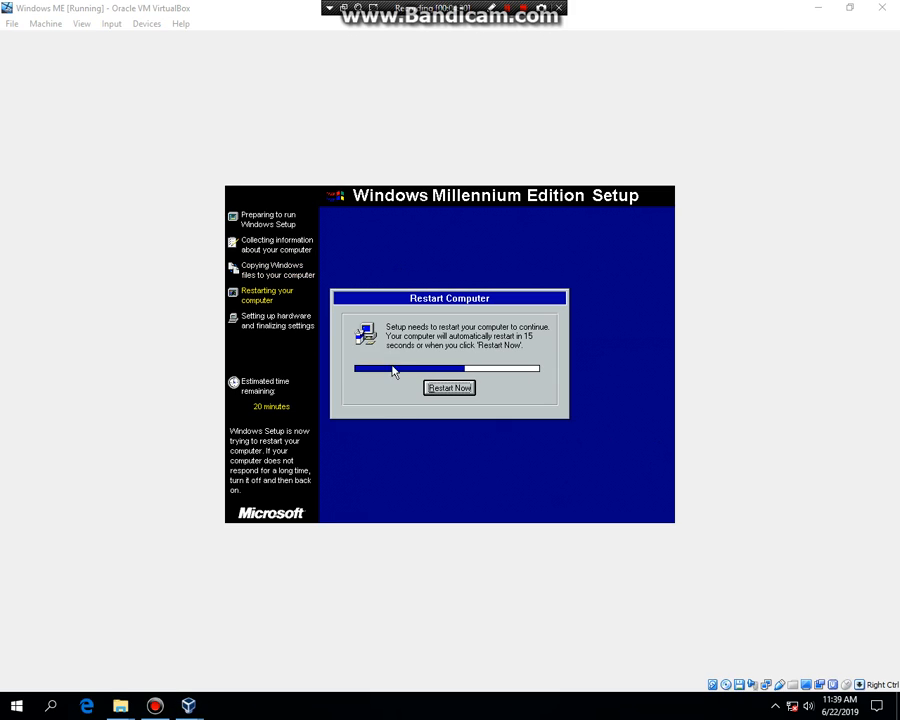
Restart at each Setup request, booting from Hard Disk every time, and log on to Windows with a blank network password
click(440, 388)
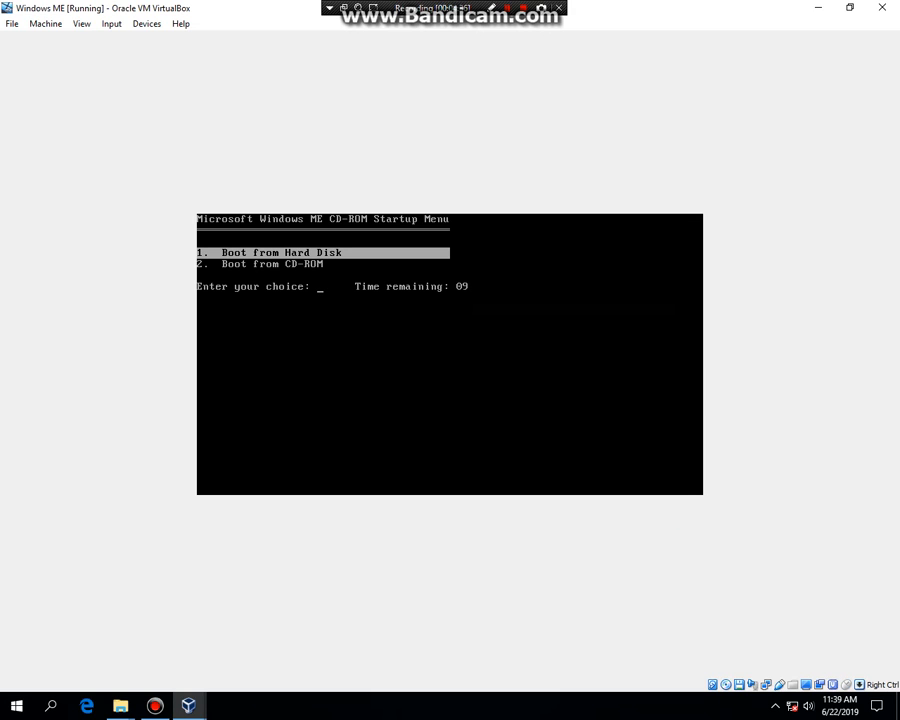
key(Return)
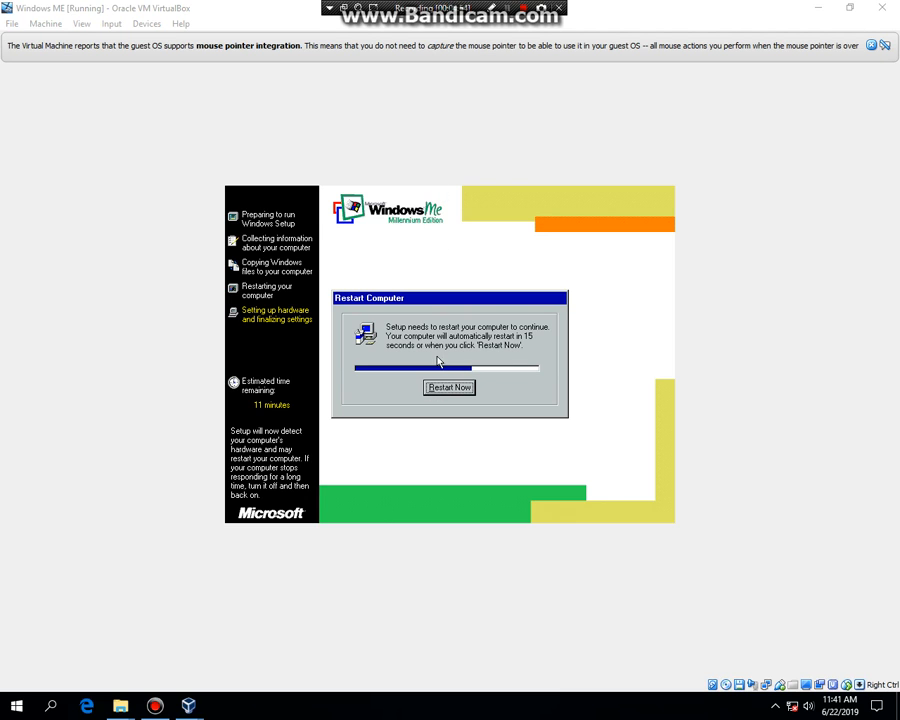
click(436, 389)
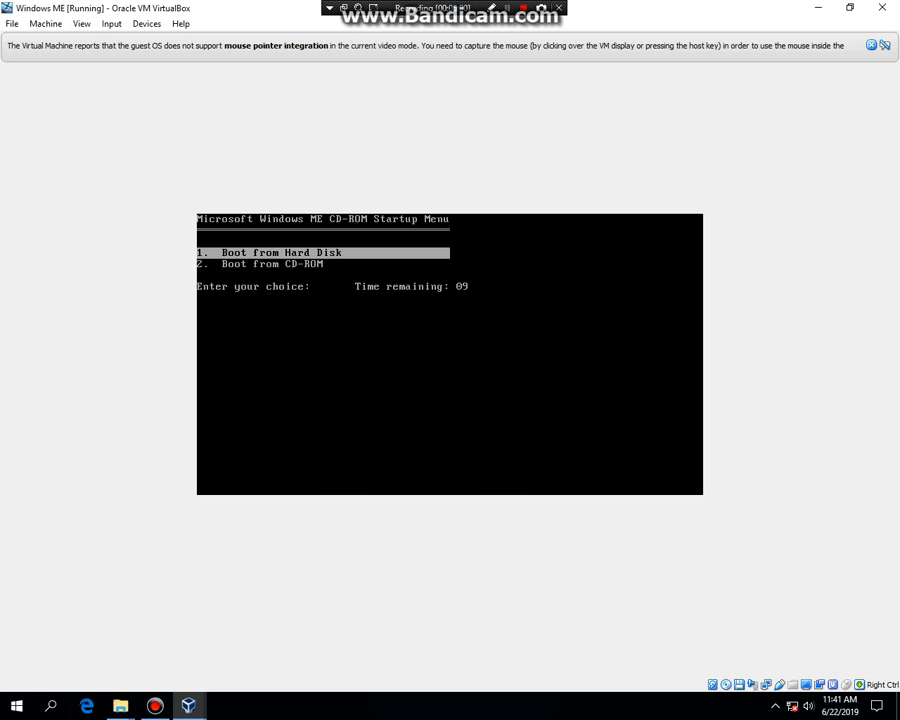
key(Return)
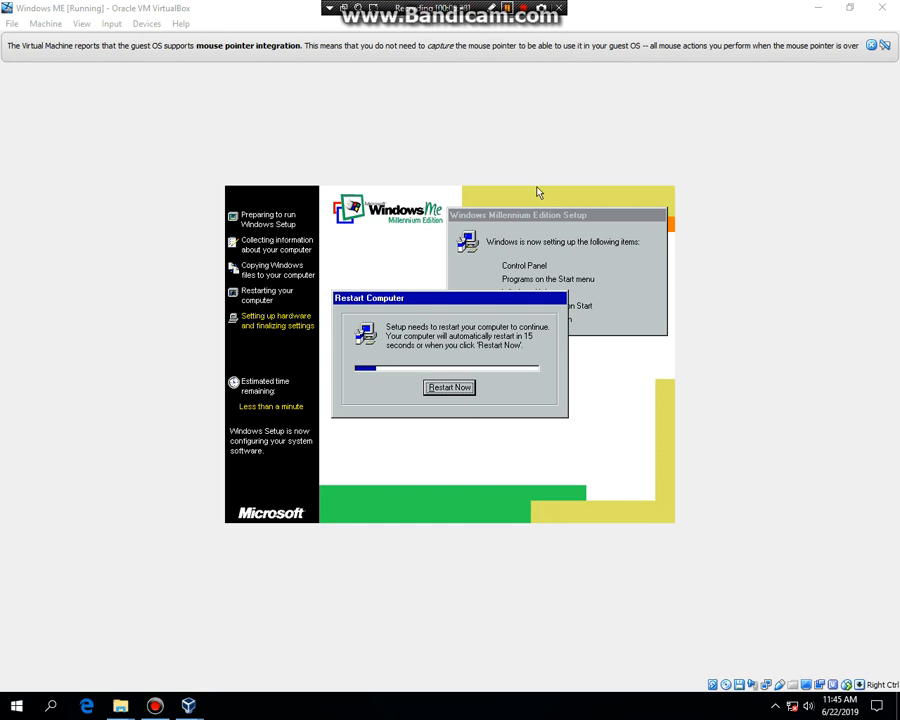
click(441, 390)
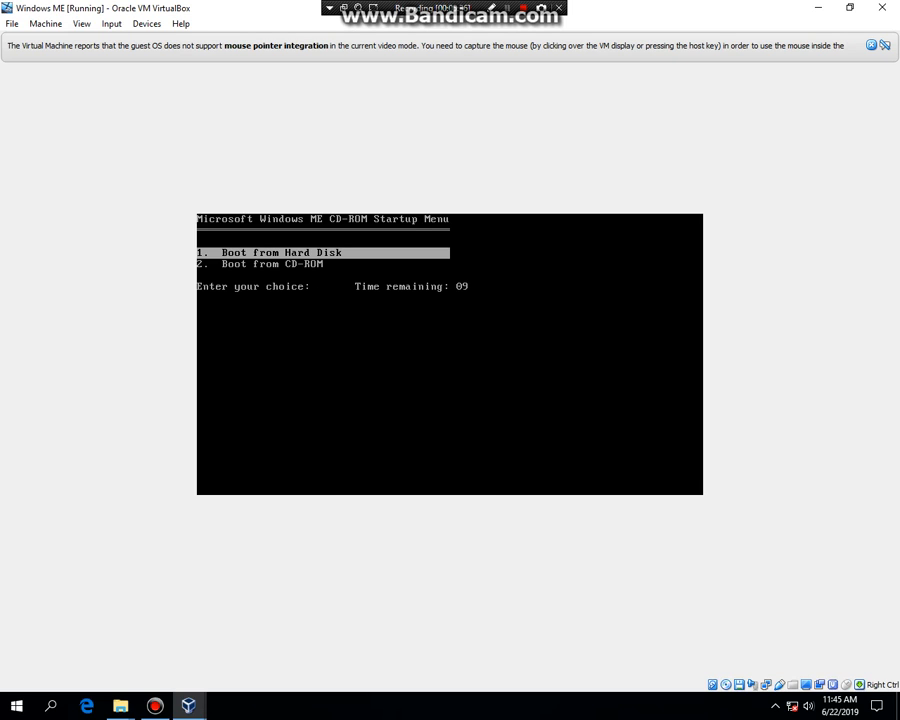
key(Return)
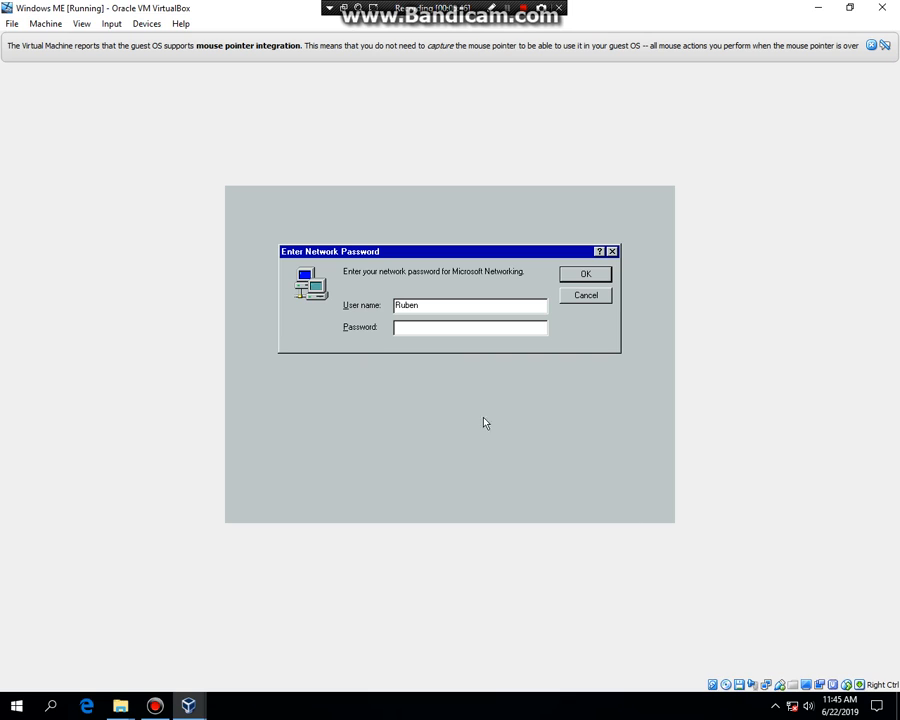
click(570, 273)
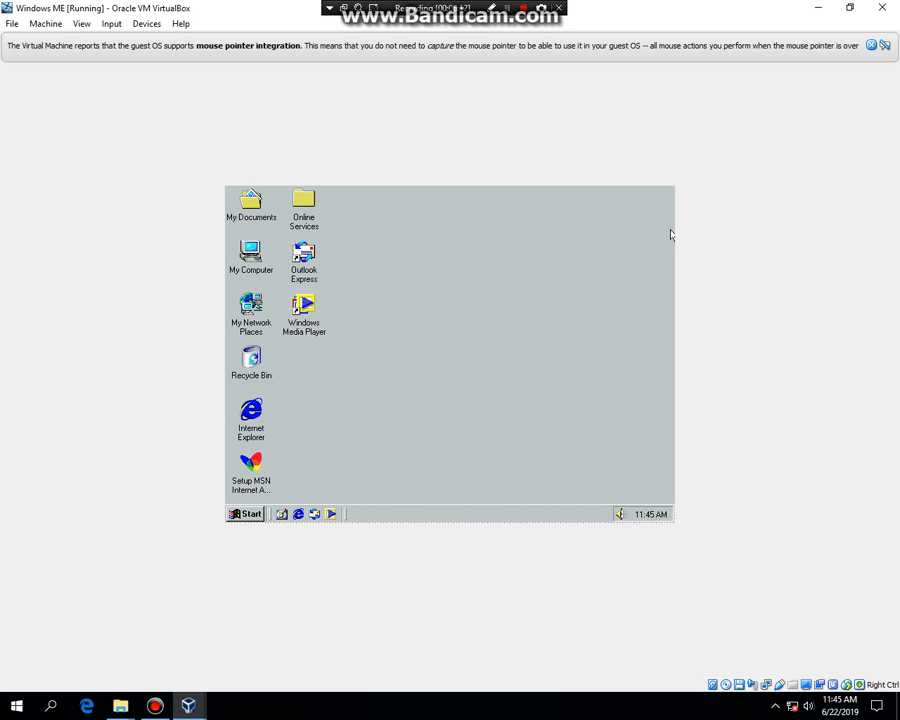
Remove the Windows Me (101 - Retail Full) image from the virtual optical drive by forcing the unmount
click(725, 684)
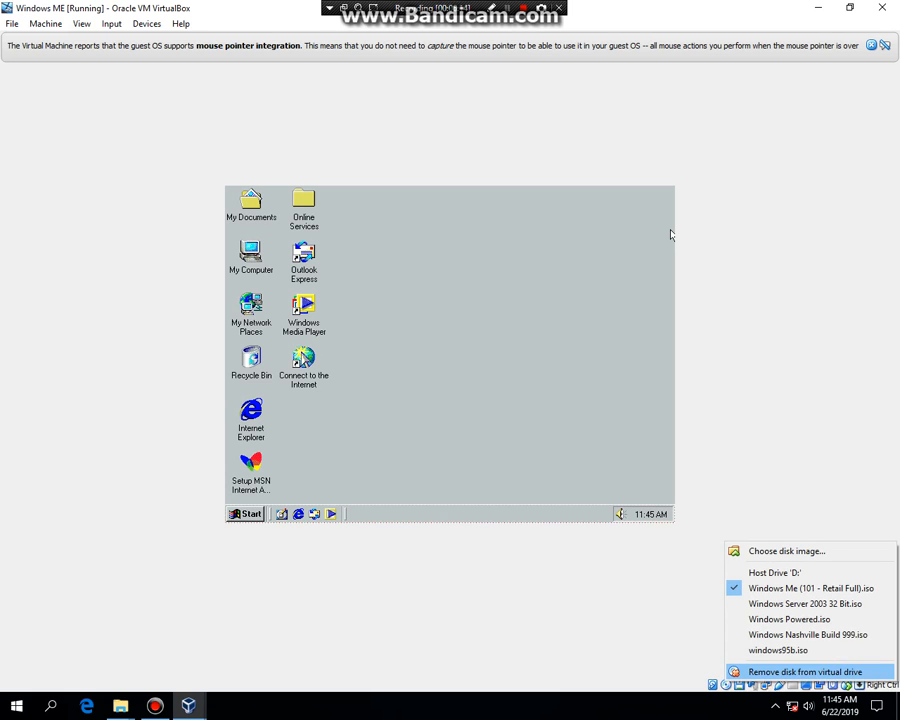
click(805, 672)
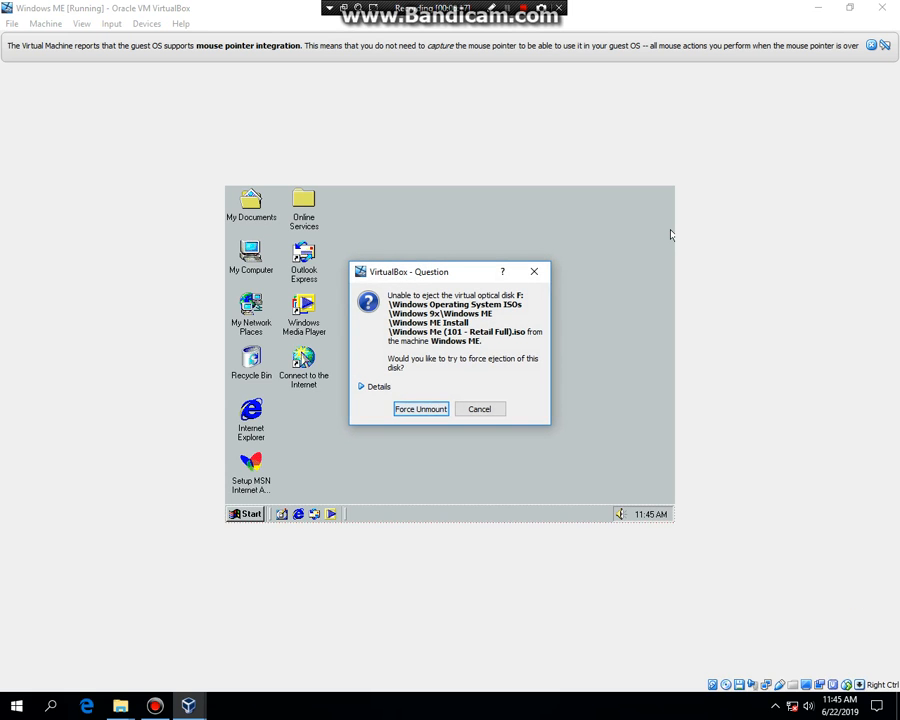
key(Return)
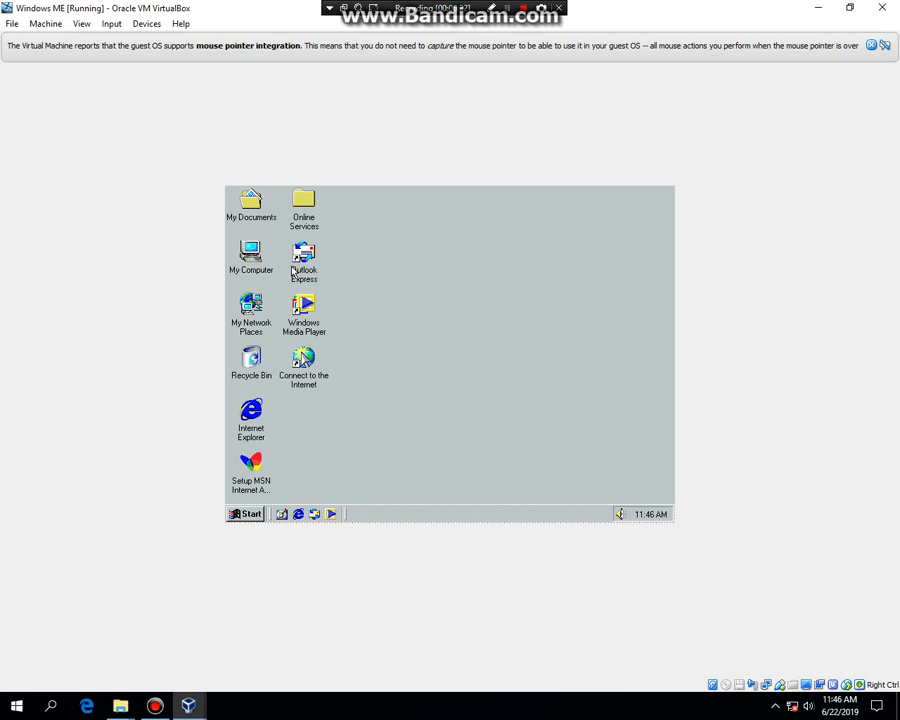
Try to eject the Windows Me (D:) disc from My Computer and maximize its window
click(246, 253)
double_click(246, 253)
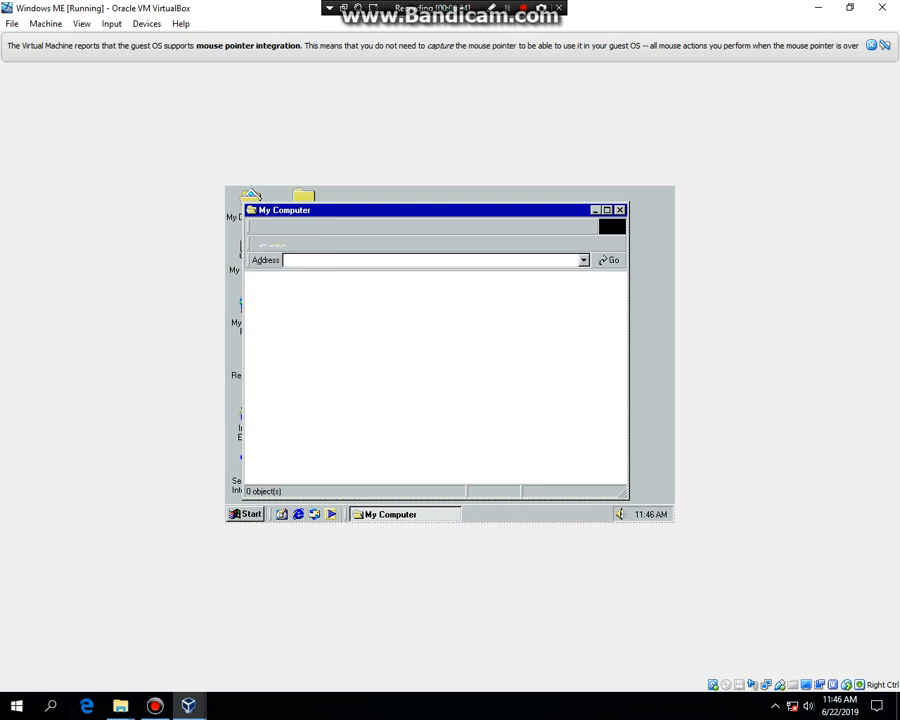
click(517, 290)
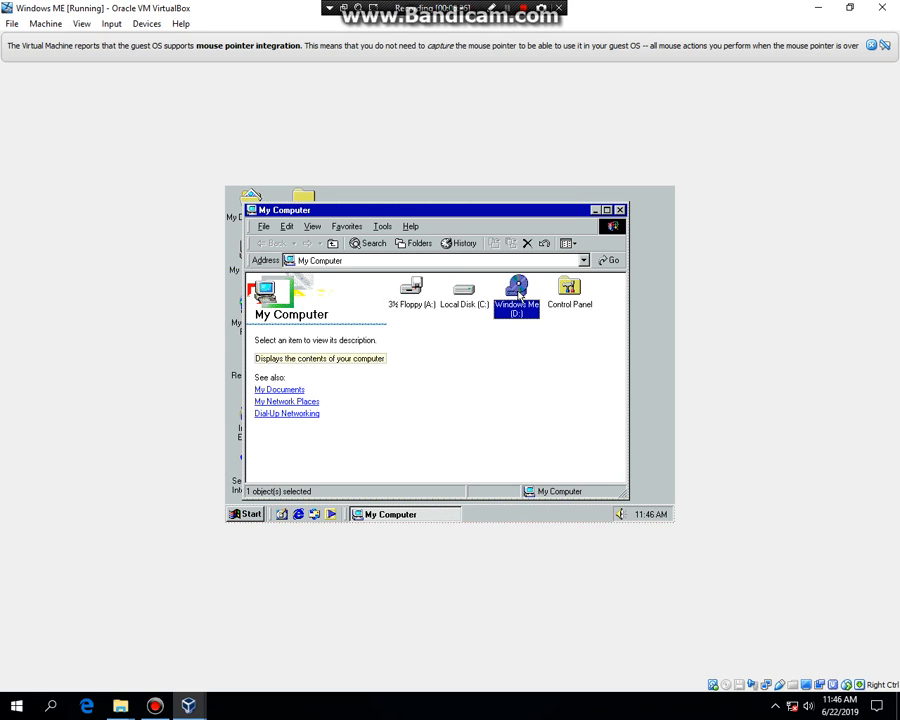
right_click(518, 293)
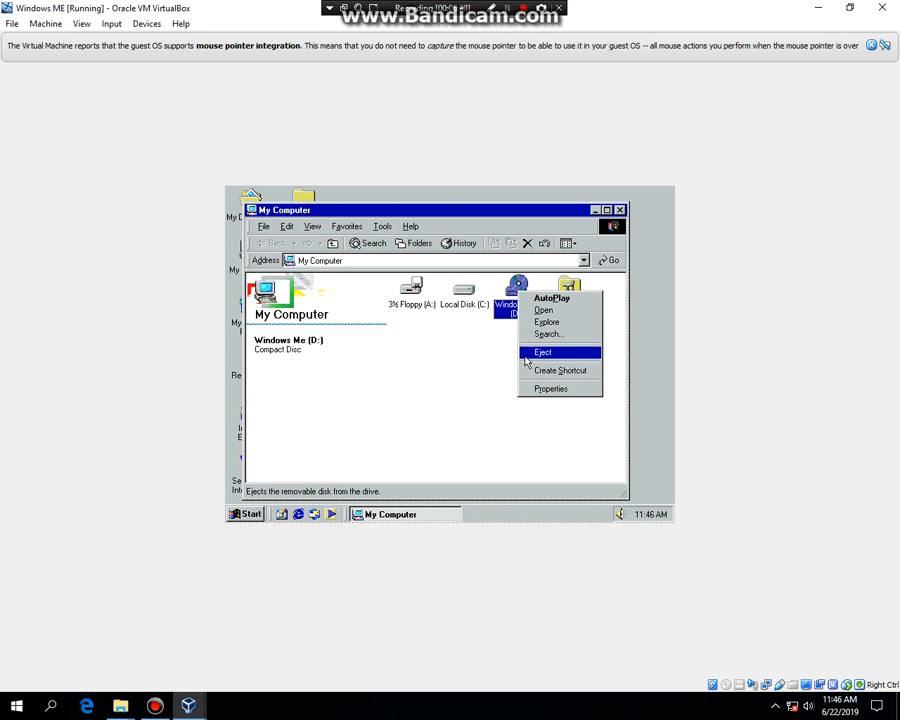
click(526, 352)
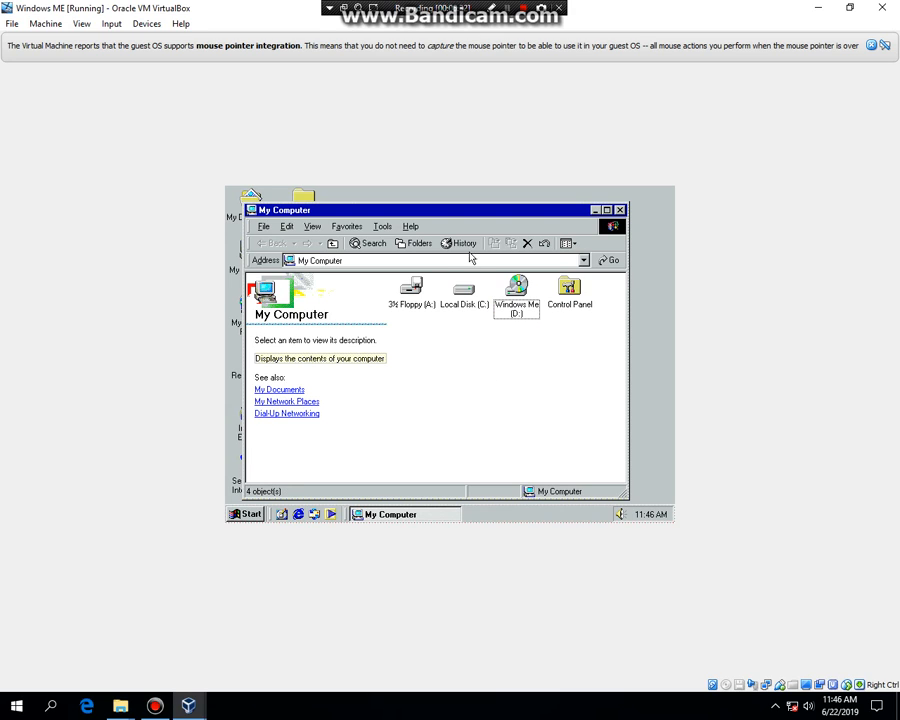
click(583, 260)
click(583, 260)
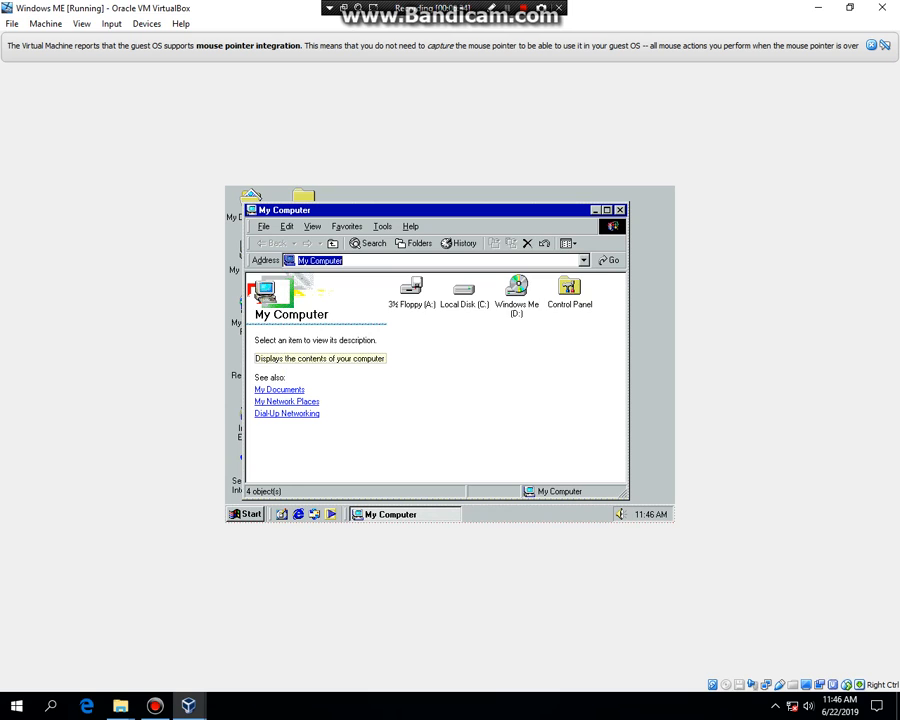
click(606, 211)
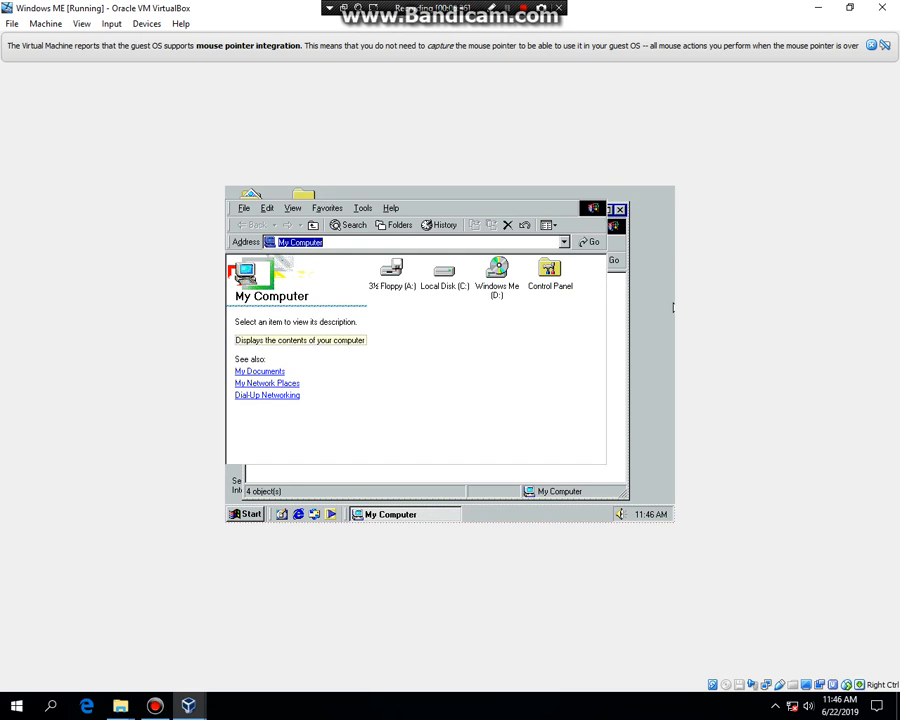
Mount Windows Me (101 - Retail Full).iso in the virtual optical drive again and close its CD-ROM welcome window
click(726, 685)
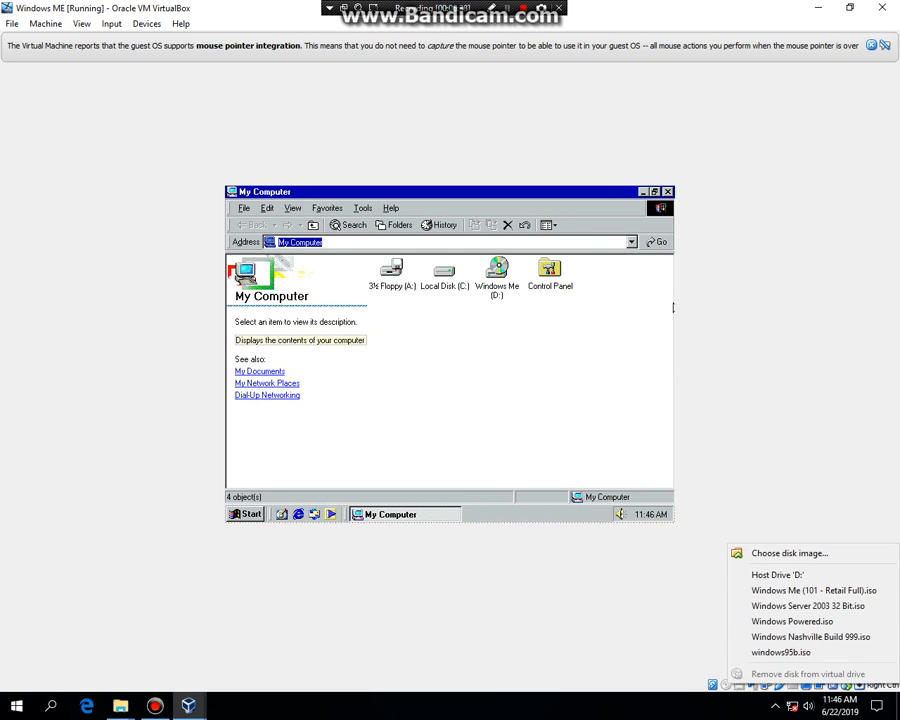
click(813, 590)
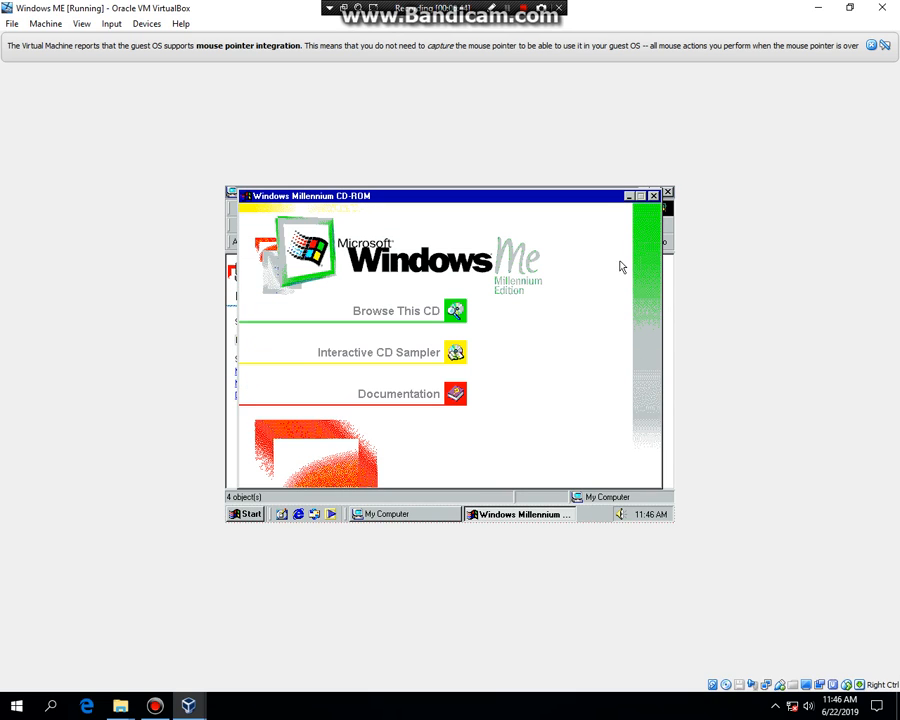
click(653, 196)
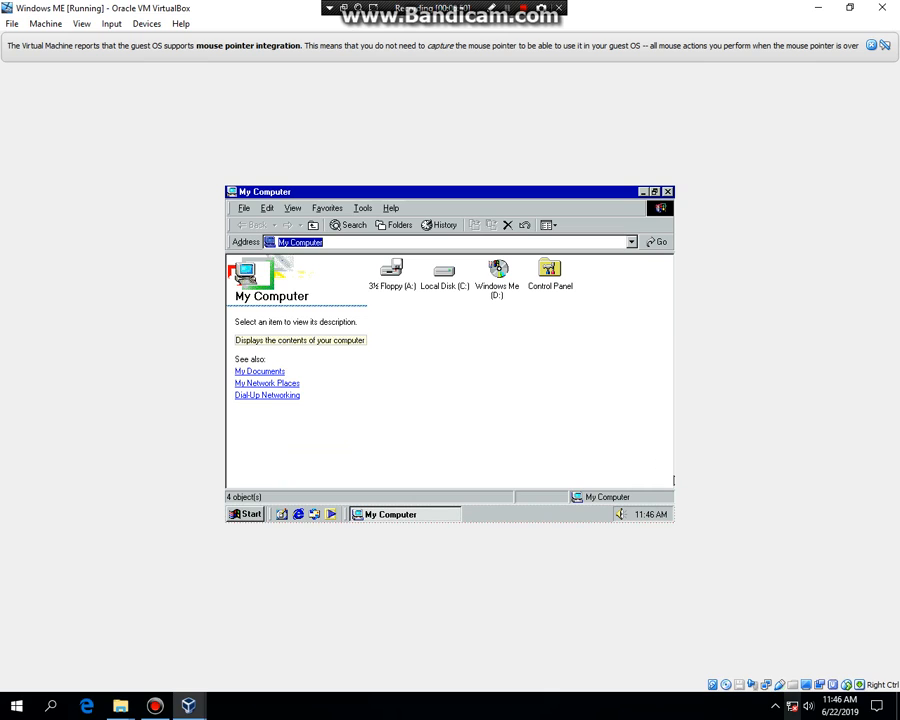
Remove the disk from the virtual optical drive and close My Computer
click(726, 685)
click(808, 673)
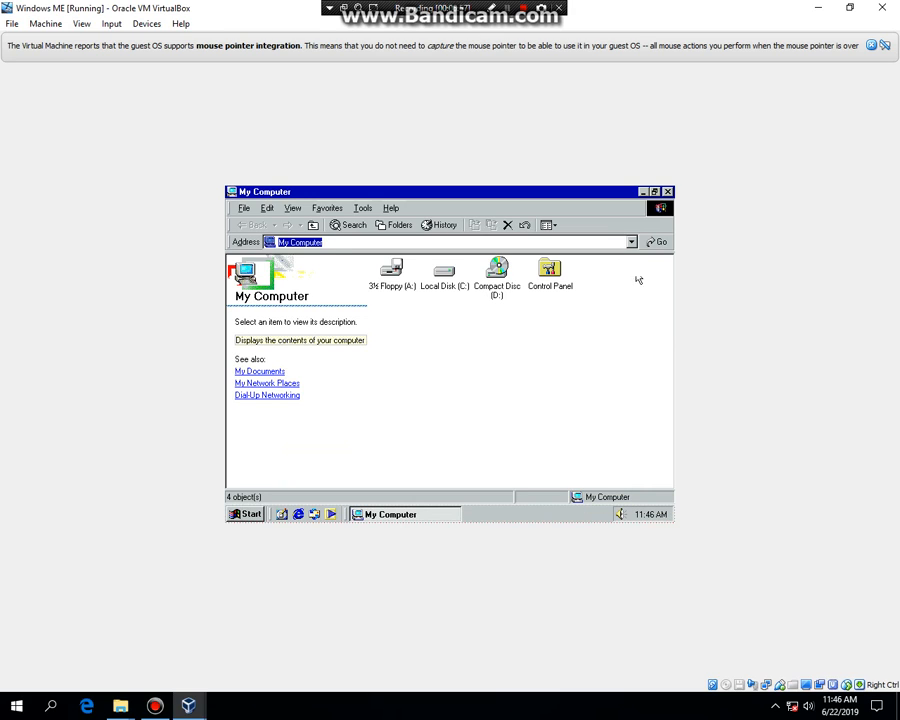
click(667, 191)
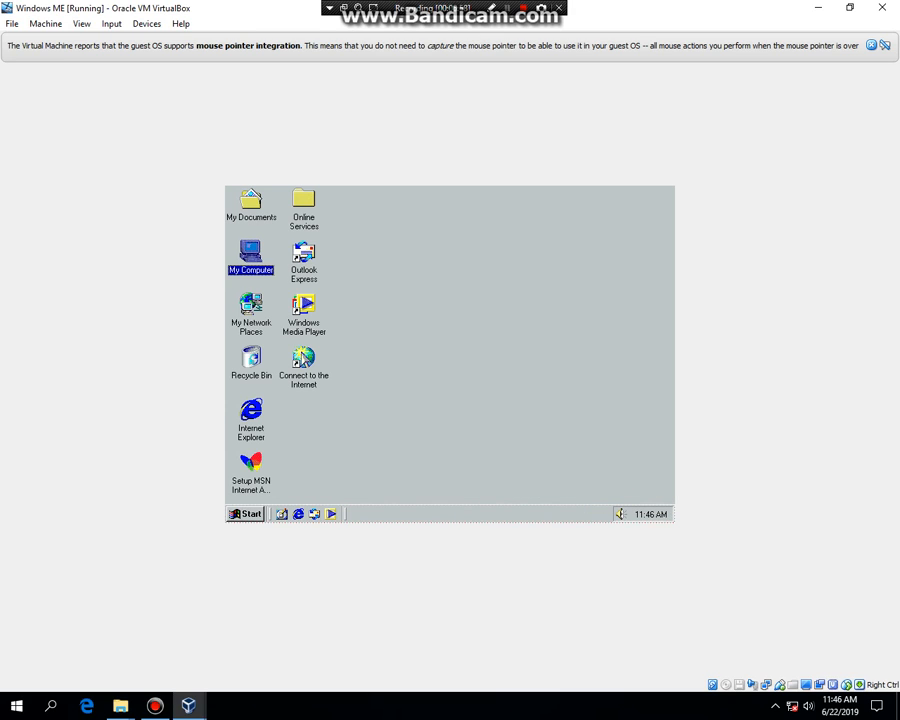
click(580, 300)
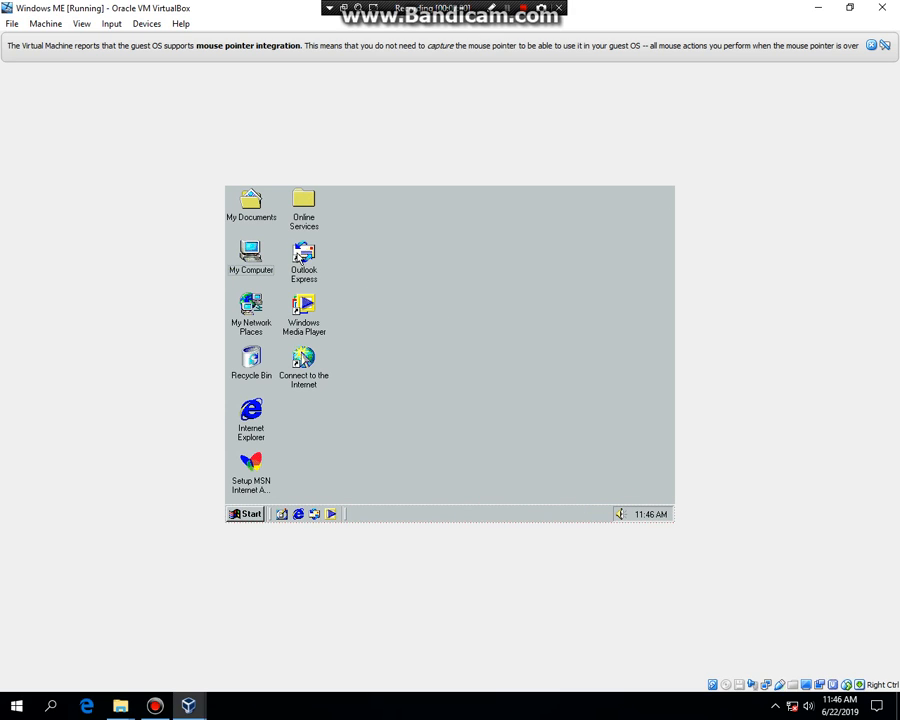
Open the System Properties of My Computer to view the general system information
right_click(246, 256)
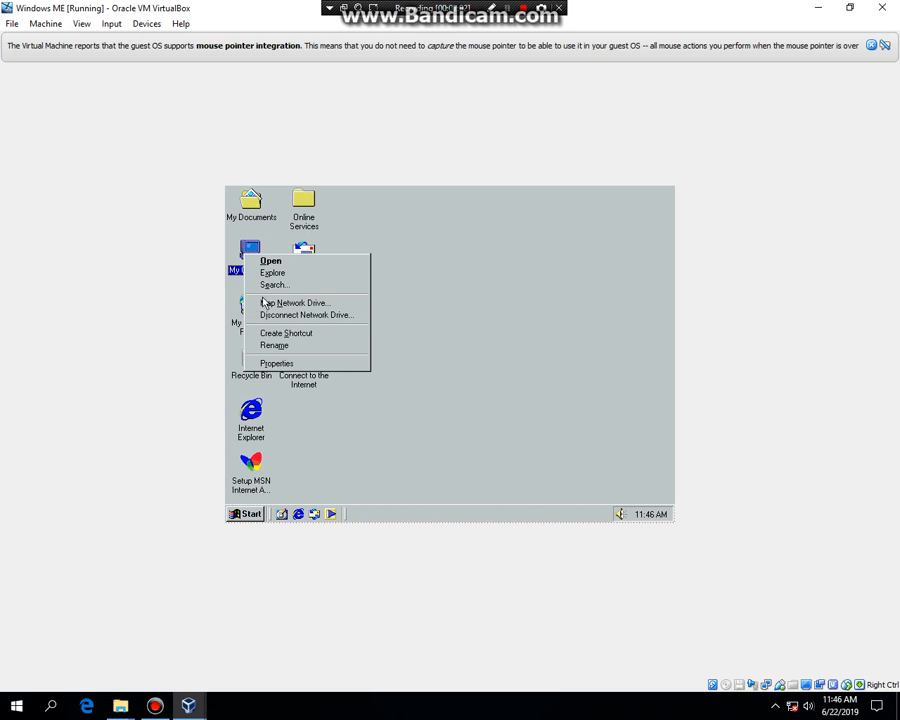
click(258, 363)
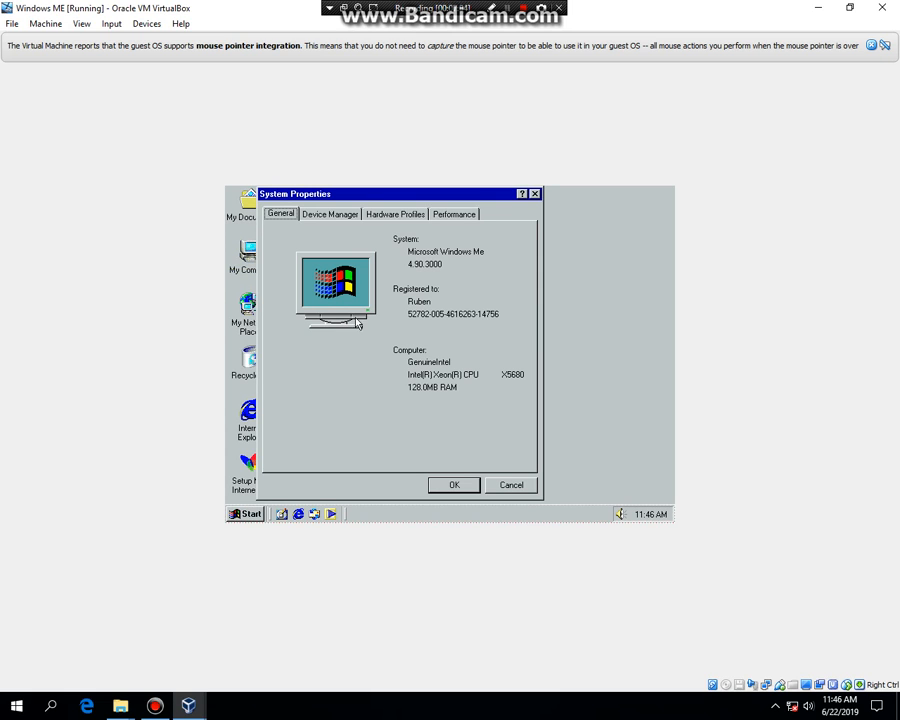